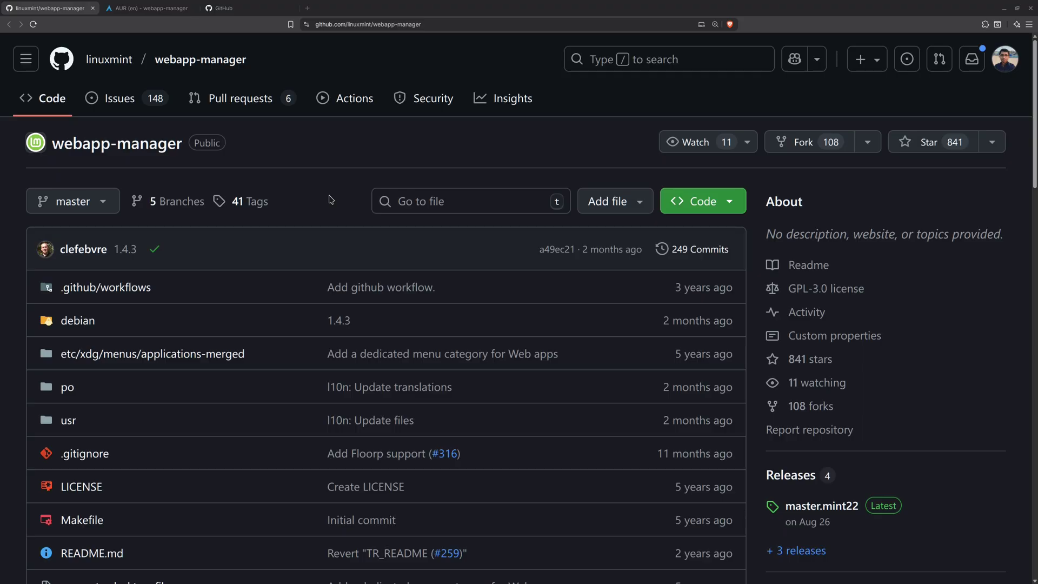
# Step: Switch to the AUR webapp-manager 1.4.3-1 package page tab
pyautogui.click(146, 8)
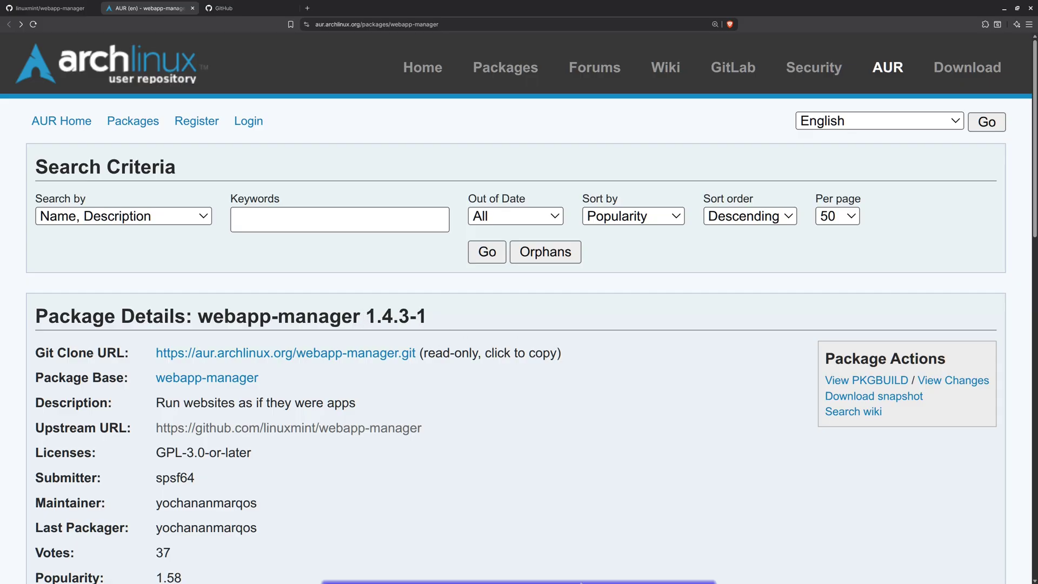
pyautogui.moveTo(525, 569)
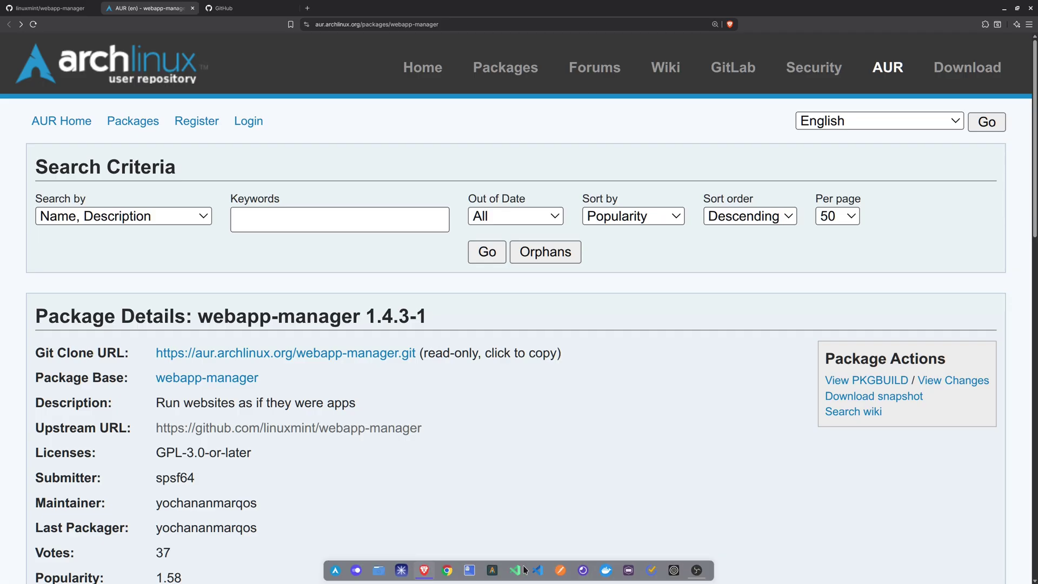
pyautogui.click(469, 570)
pyautogui.moveTo(577, 173); pyautogui.dragTo(556, 167)
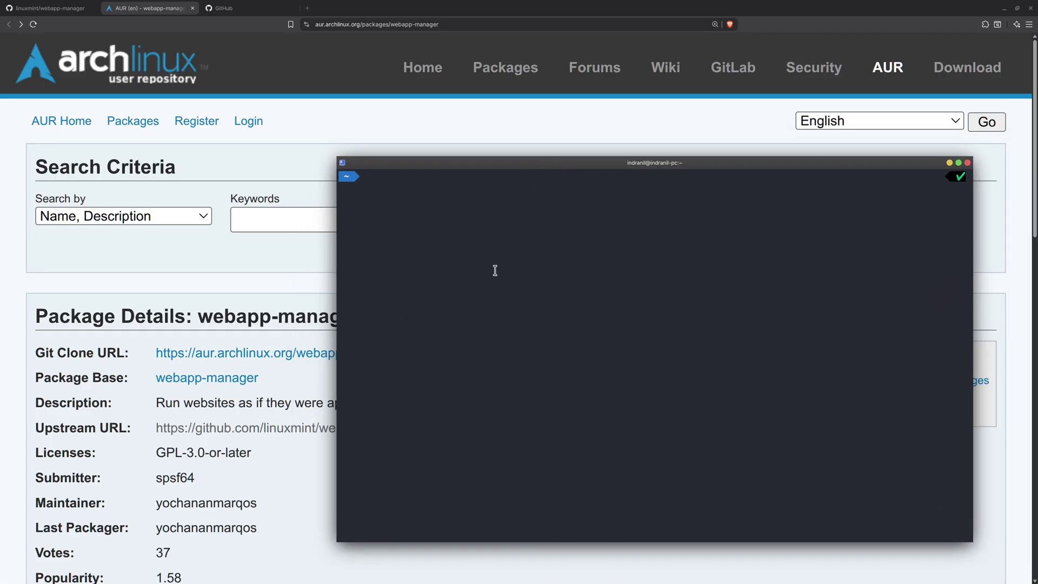
pyautogui.write('yay -S we')
pyautogui.press('Right')
pyautogui.click(967, 163)
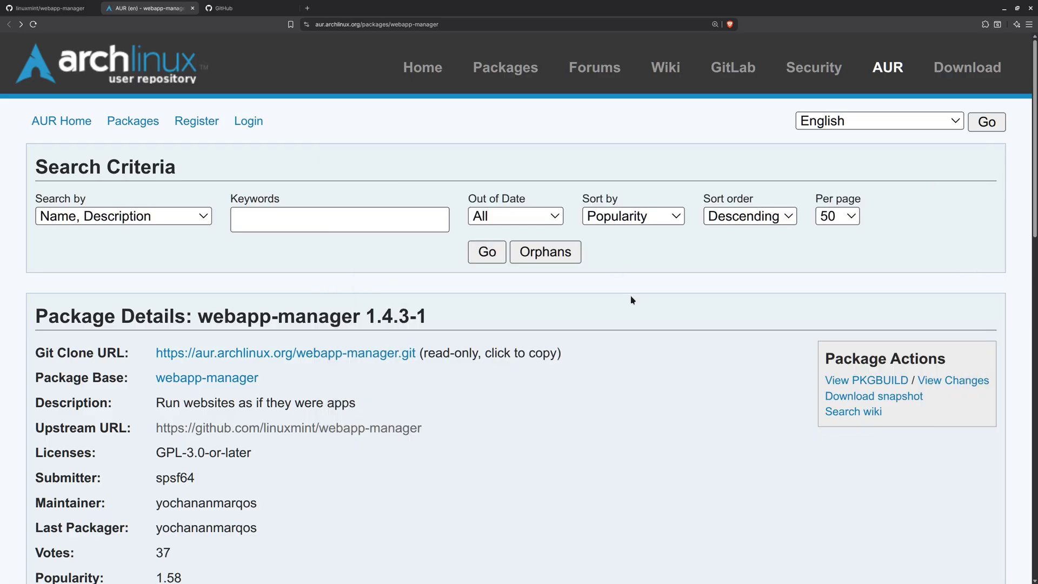
# Step: Launch Web Apps, add a new web app named GitHub, and move to its Description
pyautogui.press('super+space')
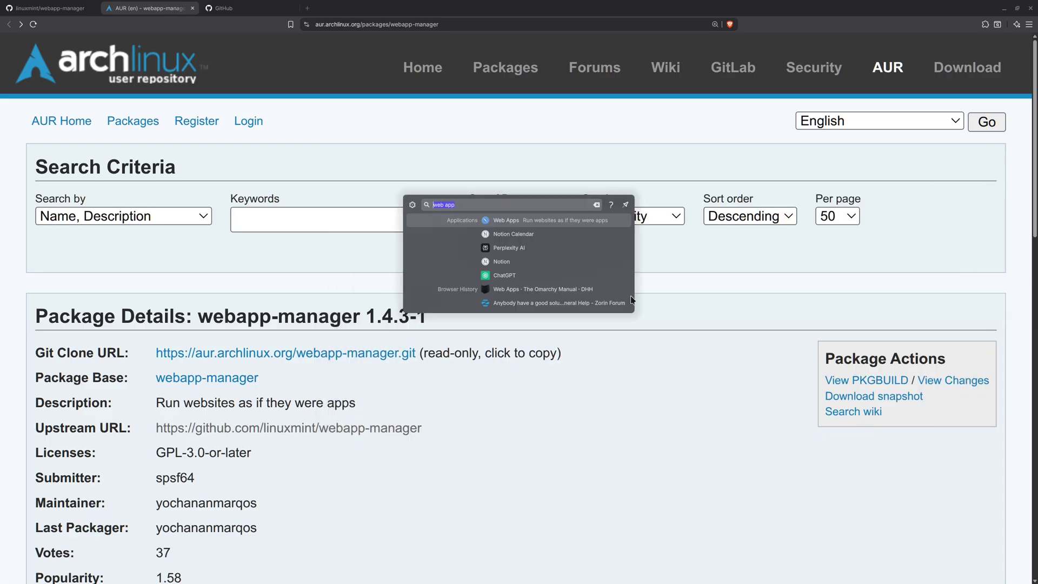
pyautogui.click(497, 223)
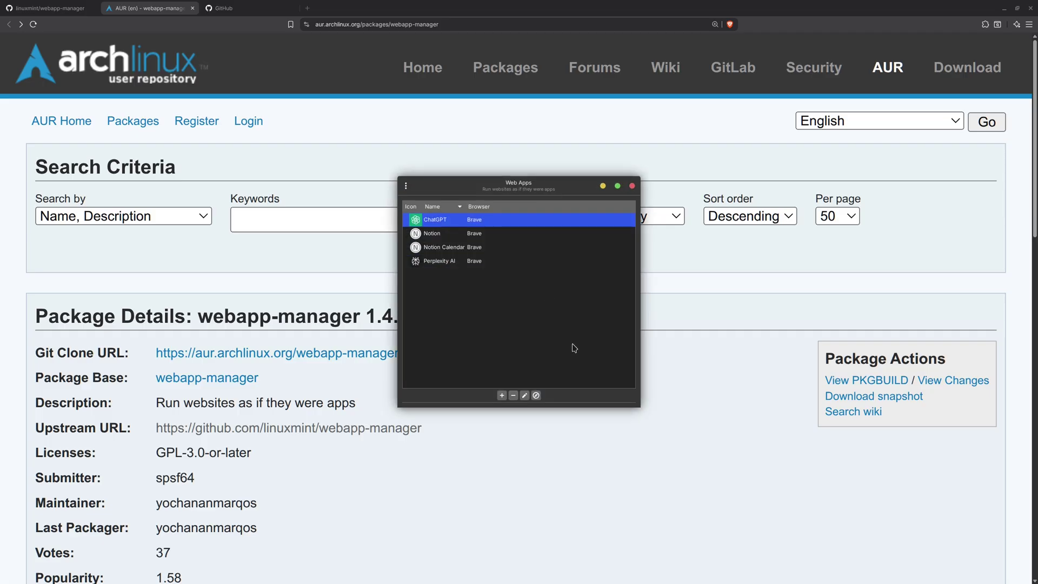
pyautogui.moveTo(517, 204); pyautogui.dragTo(499, 224)
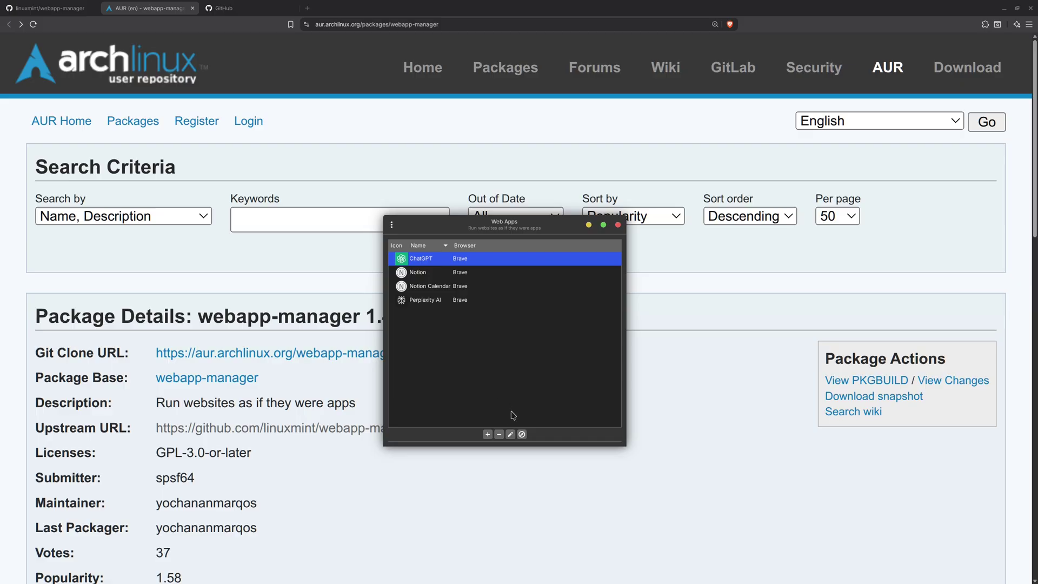
pyautogui.click(487, 435)
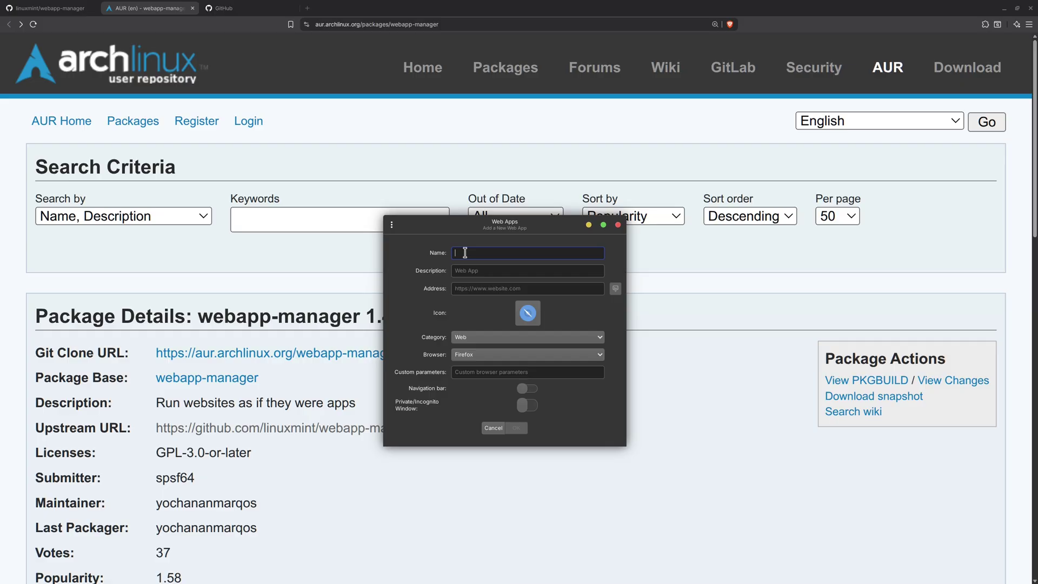
pyautogui.write('GitHub')
pyautogui.click(465, 271)
# Step: Open DevTools Elements on the GitHub dashboard, expand the head element, and close extra panels
pyautogui.click(246, 15)
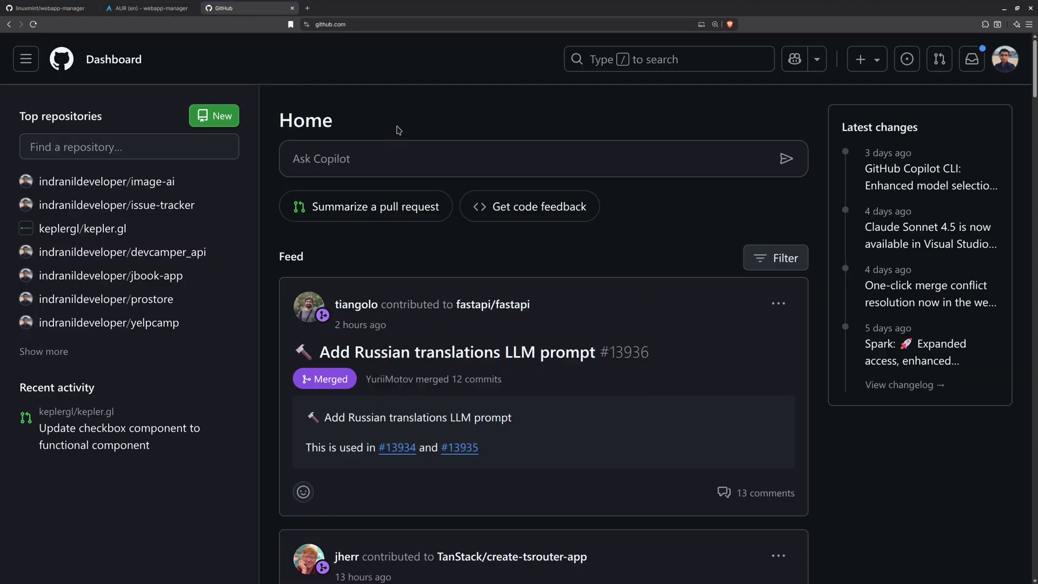
pyautogui.press('F12')
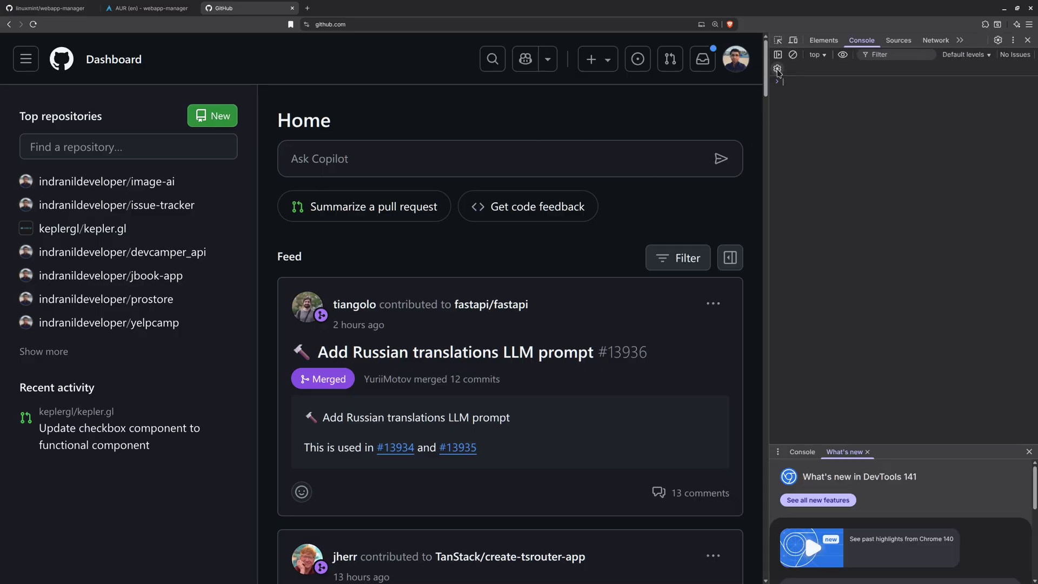
pyautogui.click(823, 40)
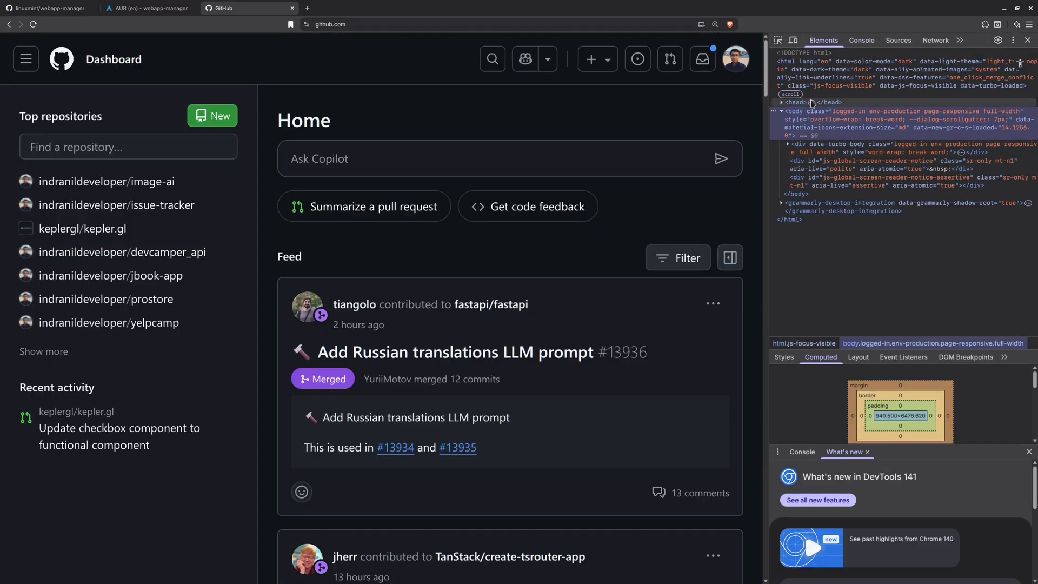
pyautogui.click(781, 102)
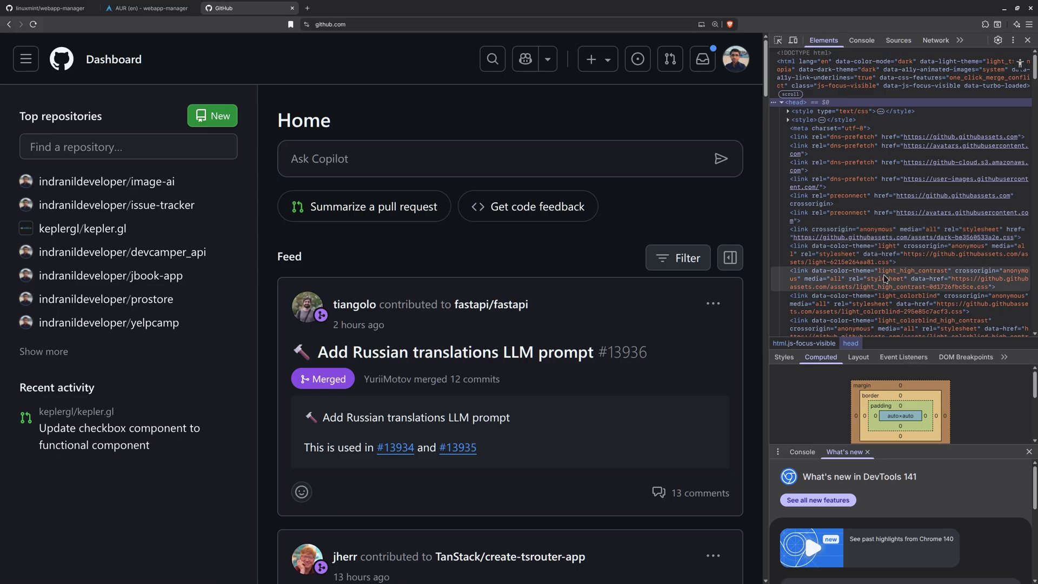
pyautogui.scroll(-2, 894, 285)
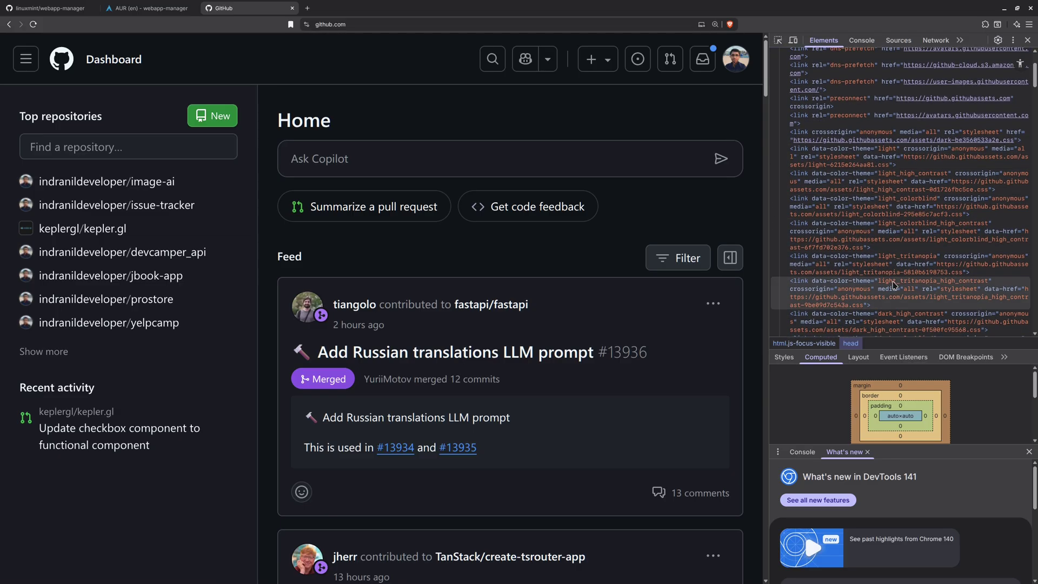
pyautogui.scroll(2, 883, 248)
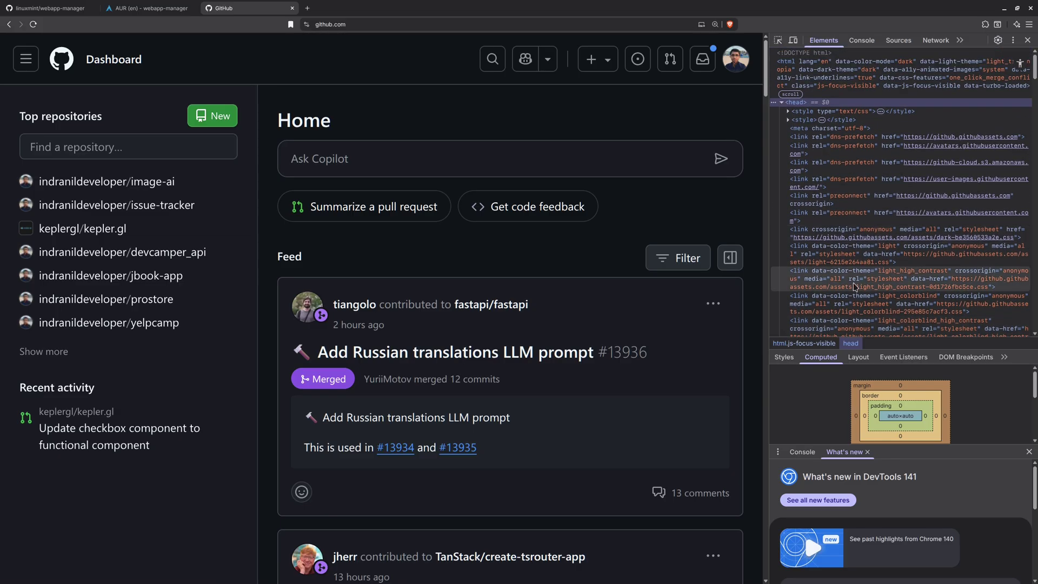
pyautogui.moveTo(865, 349); pyautogui.dragTo(892, 487)
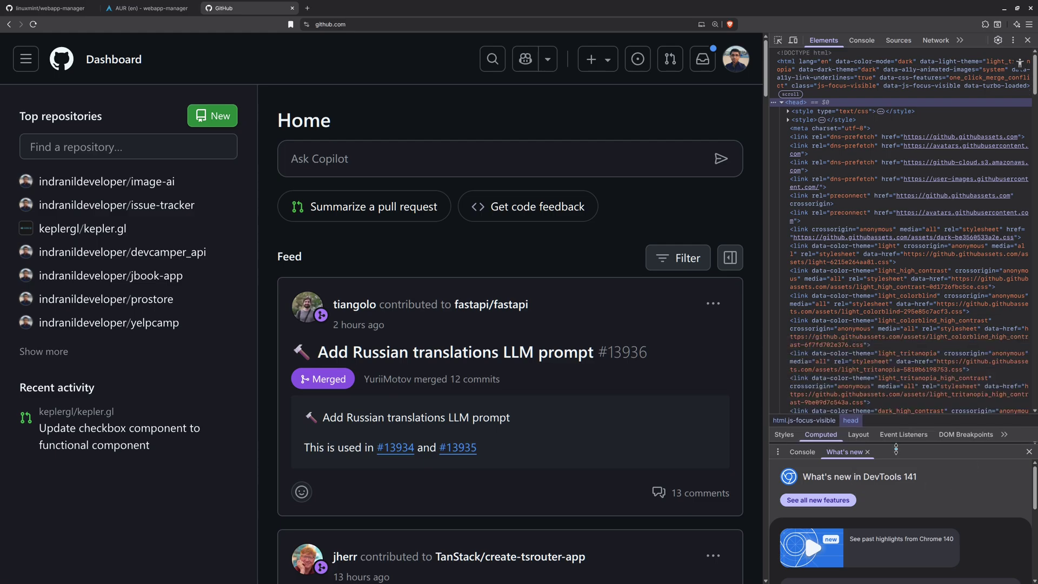
pyautogui.click(867, 452)
pyautogui.click(1029, 451)
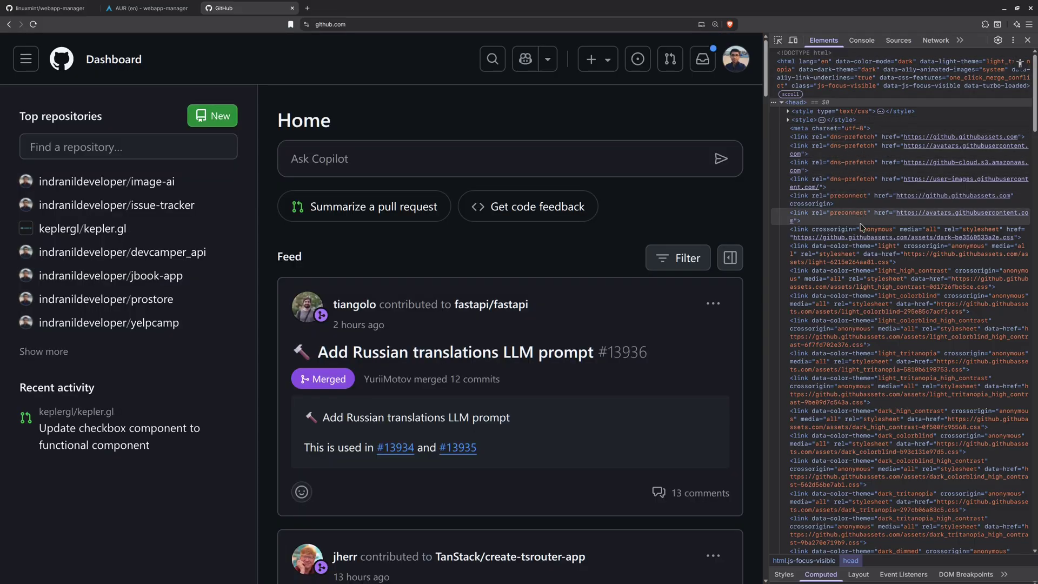
pyautogui.scroll(-6, 860, 263)
pyautogui.scroll(-4, 859, 263)
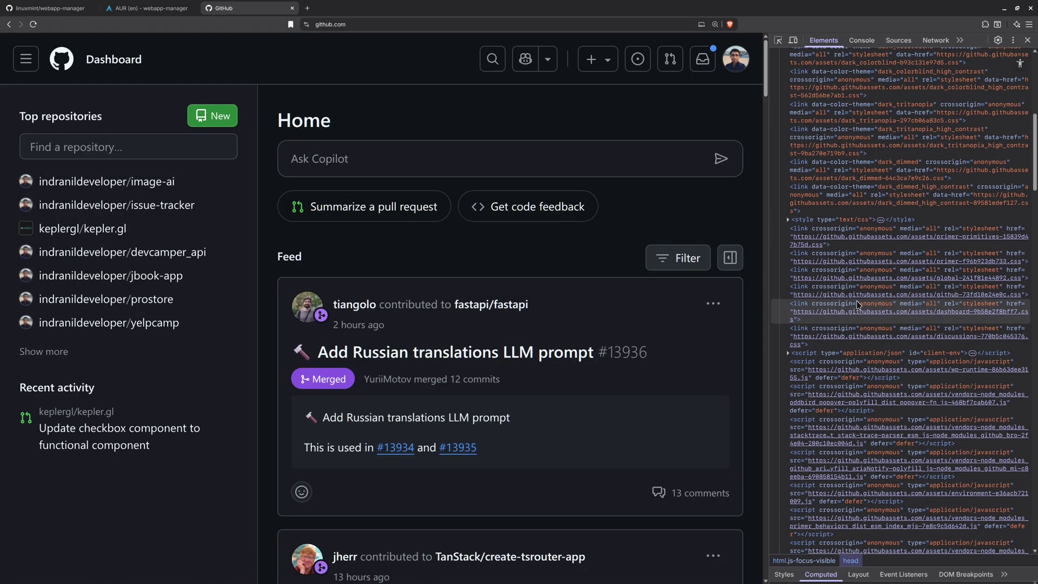
pyautogui.scroll(-5, 854, 336)
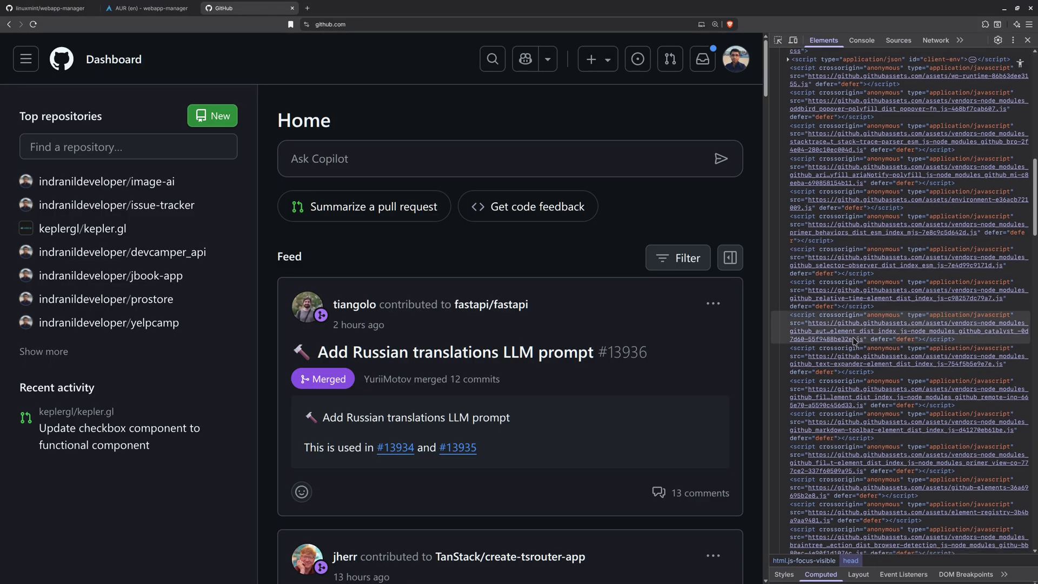
# Step: Search the DOM for 'descrip' and copy the meta description 'GitHub is where people build software'
pyautogui.hotkey('ctrl', 'f')
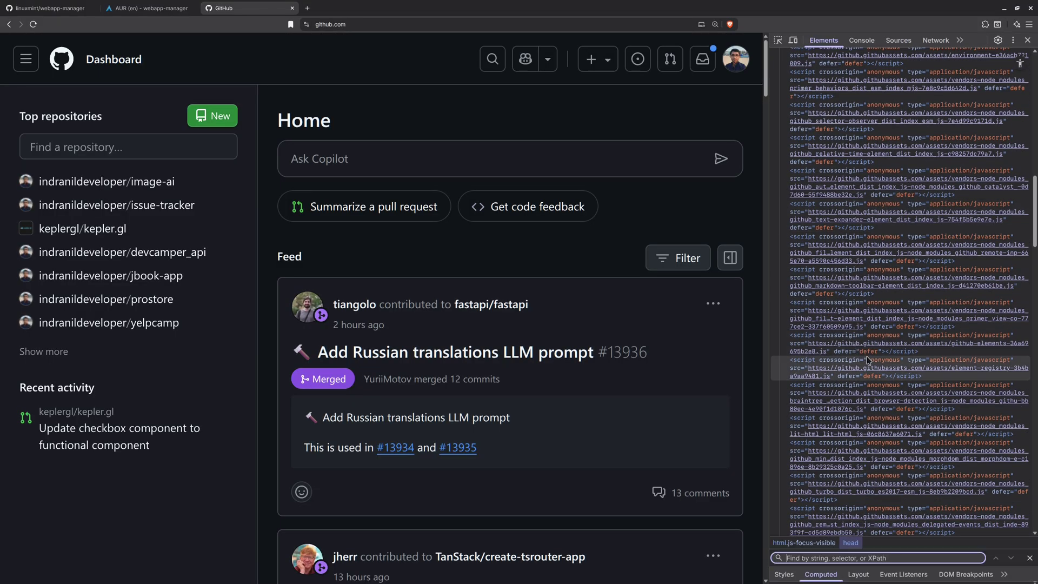
pyautogui.write('descrio')
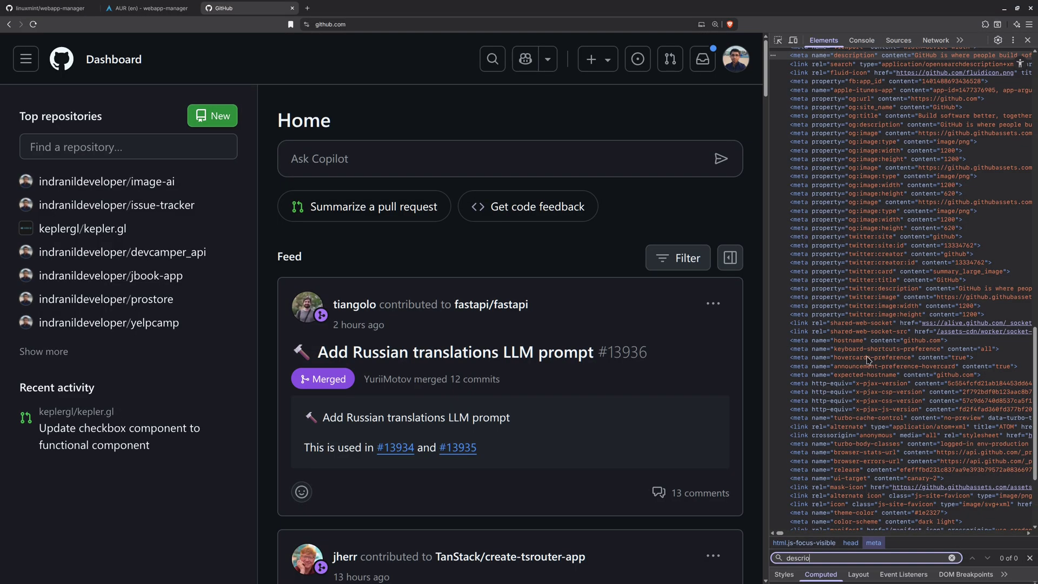
pyautogui.press('BackSpace')
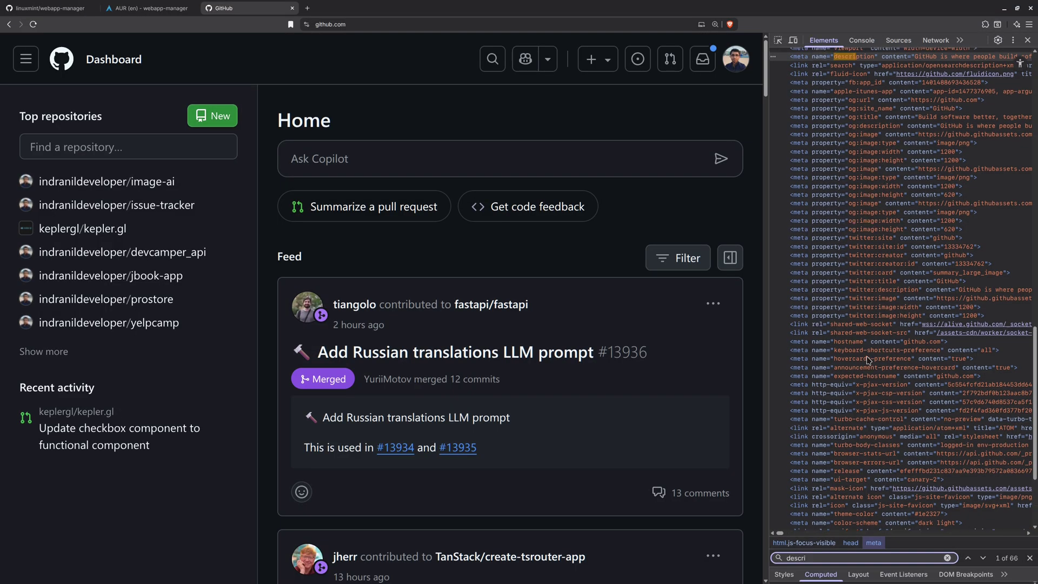
pyautogui.write('p')
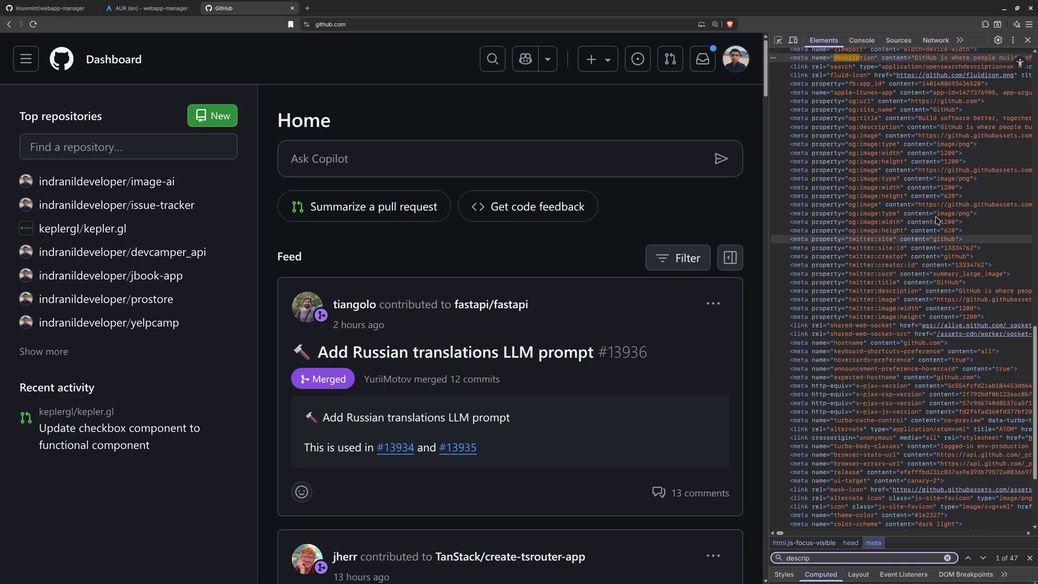
pyautogui.scroll(3, 865, 239)
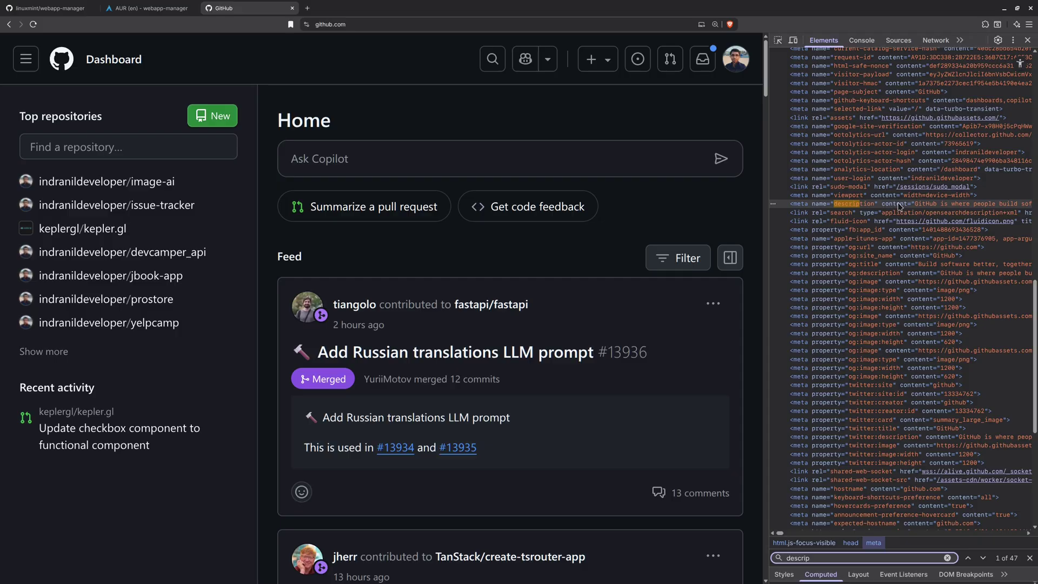
pyautogui.click(921, 208)
pyautogui.doubleClick(921, 208)
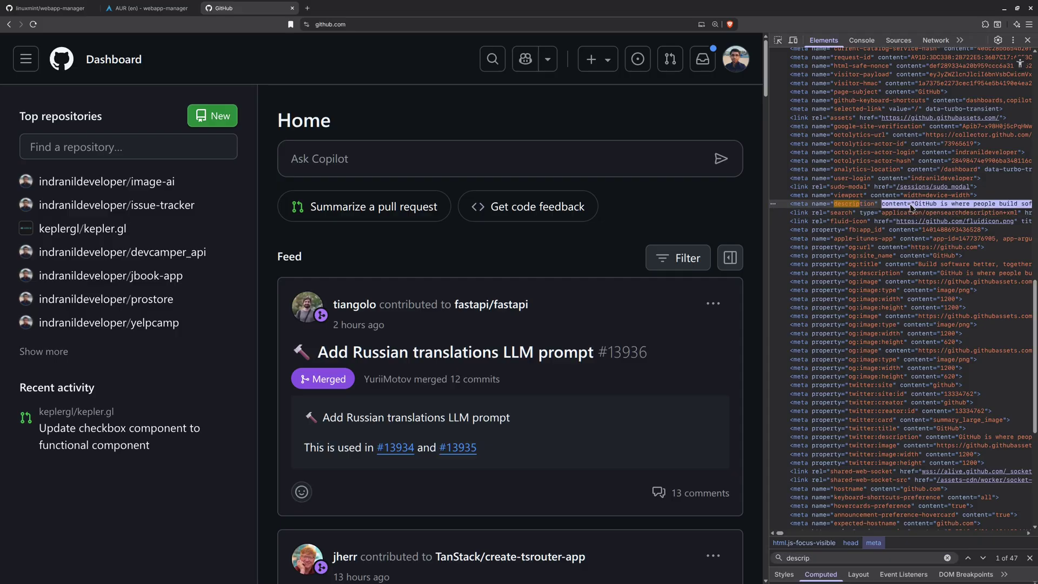
pyautogui.press('Return')
pyautogui.press('Down')
pyautogui.doubleClick(918, 204)
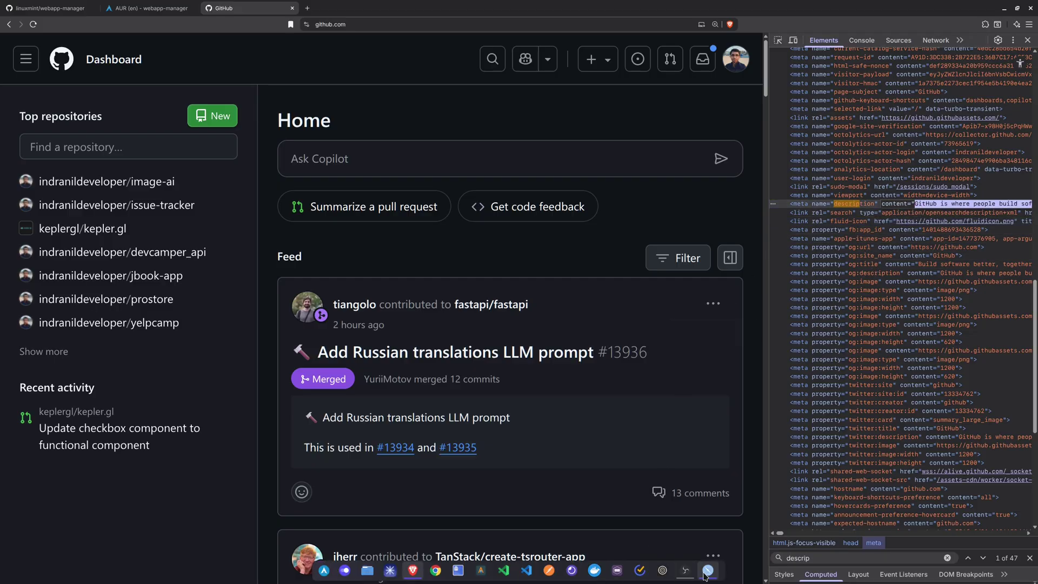
# Step: Paste GitHub's copied meta description into the new web app's Description field
pyautogui.click(708, 572)
pyautogui.click(488, 271)
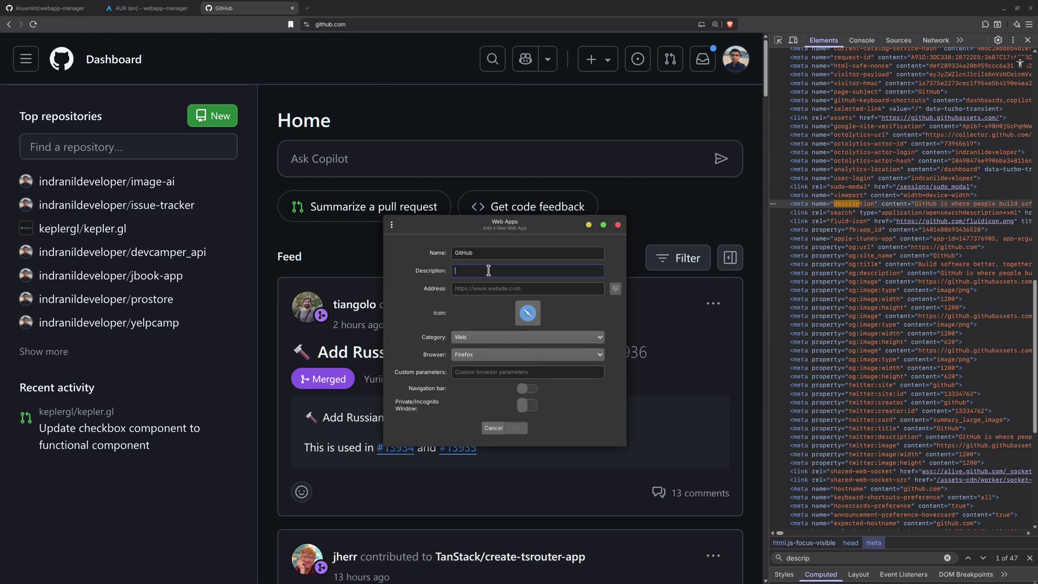
pyautogui.write('GitHub is where people build software. More than 150 million people use GitHub to discover, fork, and contribute to over 420 million projects.')
# Step: Copy the github.com address from Brave and paste it into the web app's Address
pyautogui.click(491, 288)
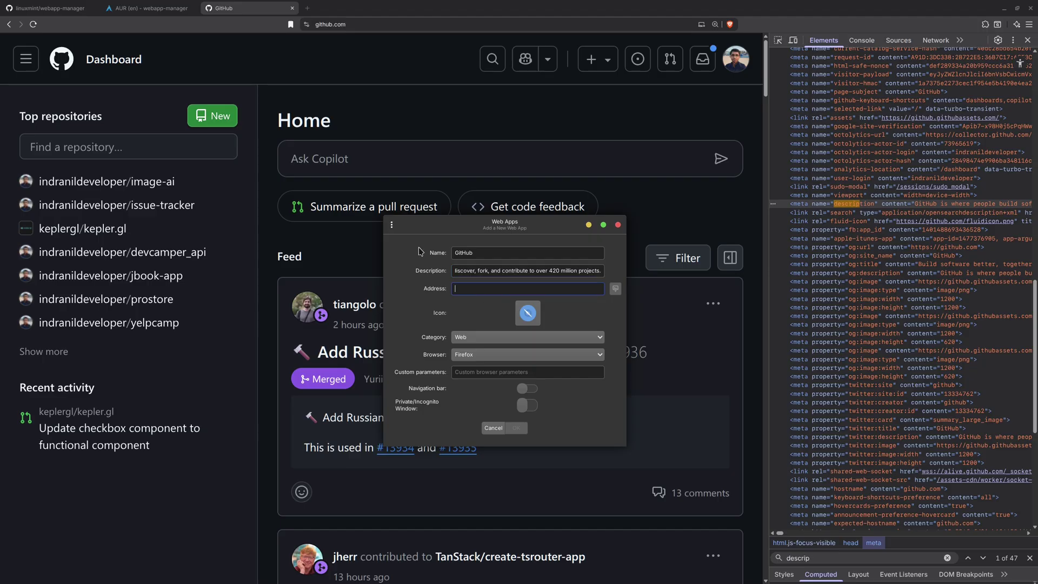
pyautogui.click(350, 24)
pyautogui.hotkey('ctrl', 'c')
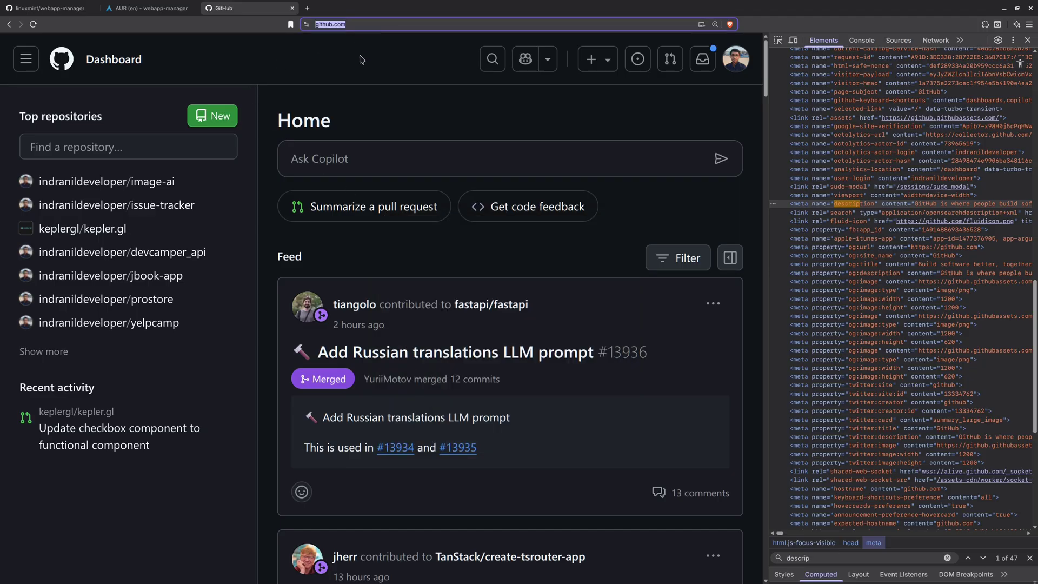
pyautogui.moveTo(648, 579)
pyautogui.click(708, 571)
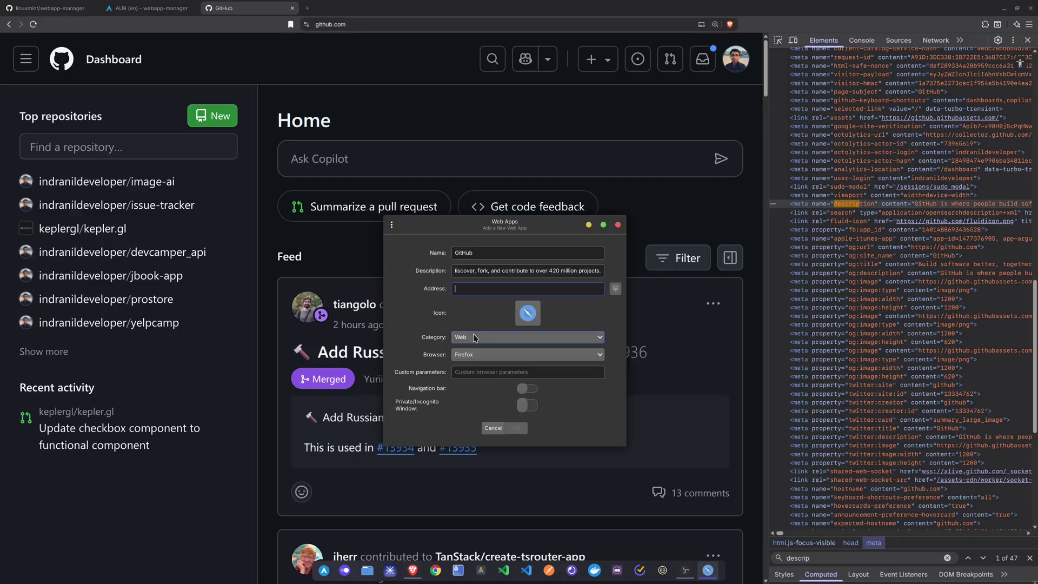
pyautogui.hotkey('ctrl', 'v')
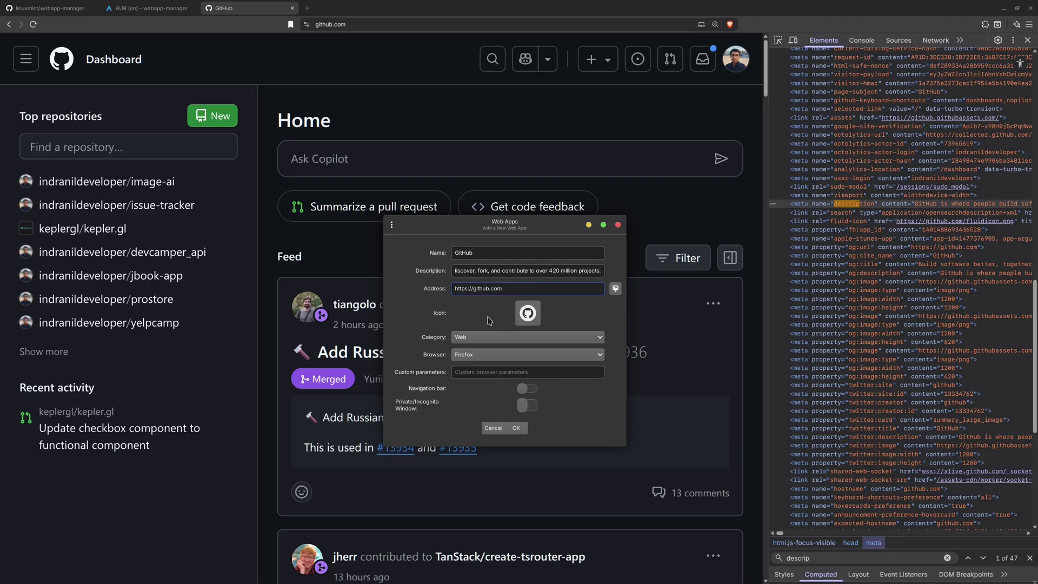
pyautogui.click(528, 313)
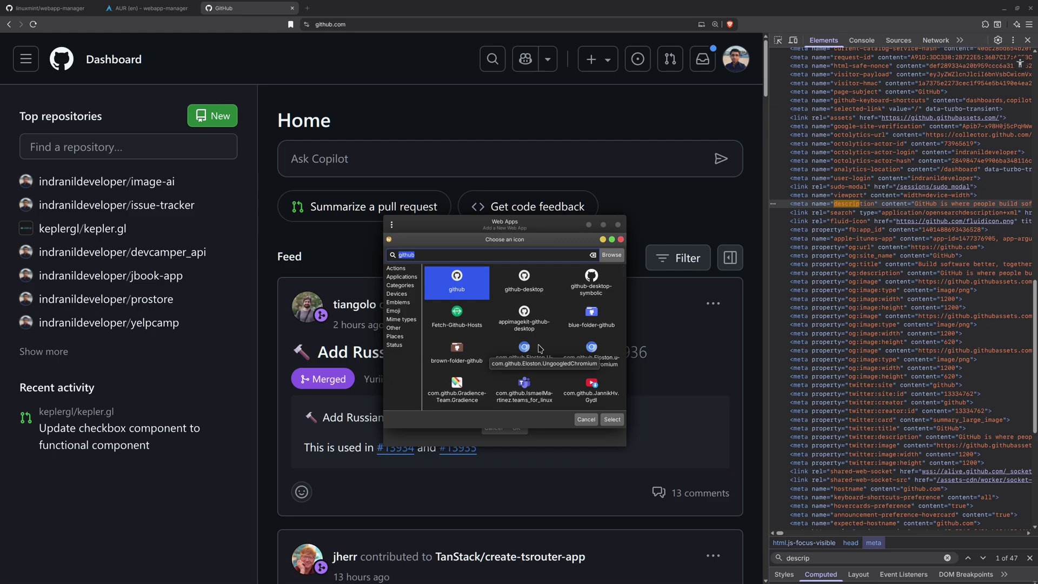
pyautogui.click(611, 255)
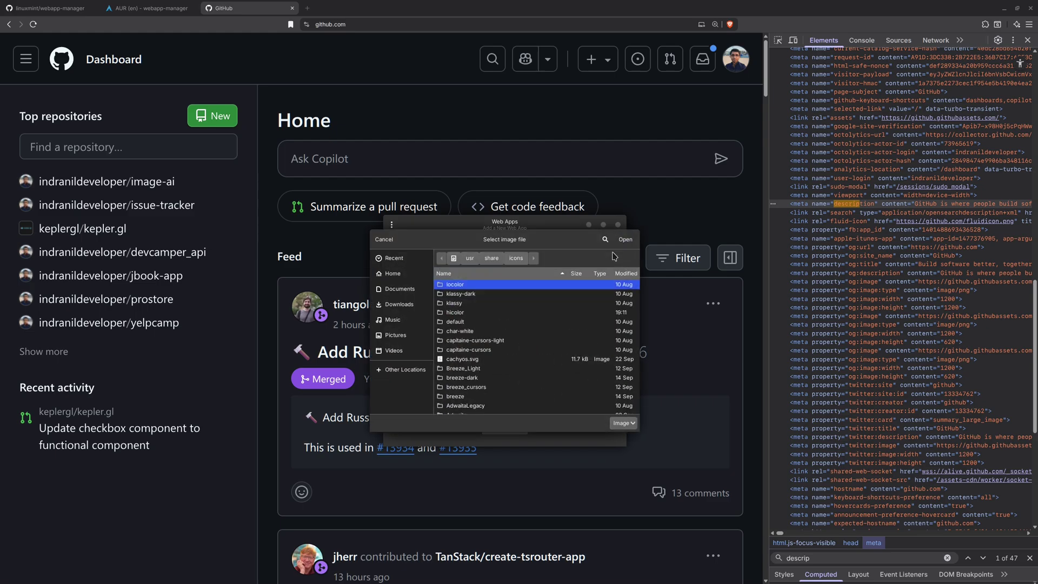
pyautogui.click(405, 306)
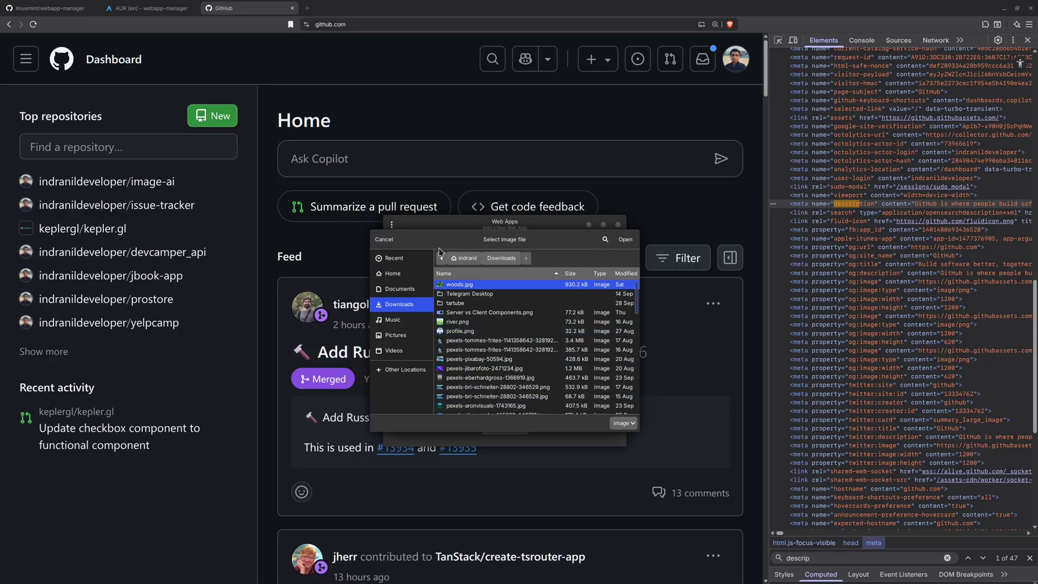
pyautogui.click(385, 239)
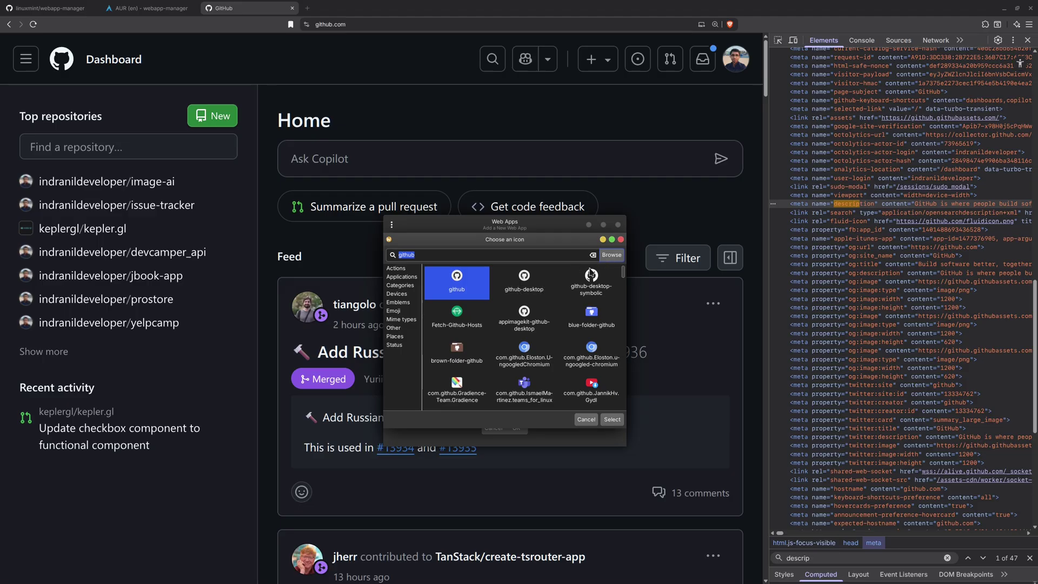
pyautogui.click(621, 240)
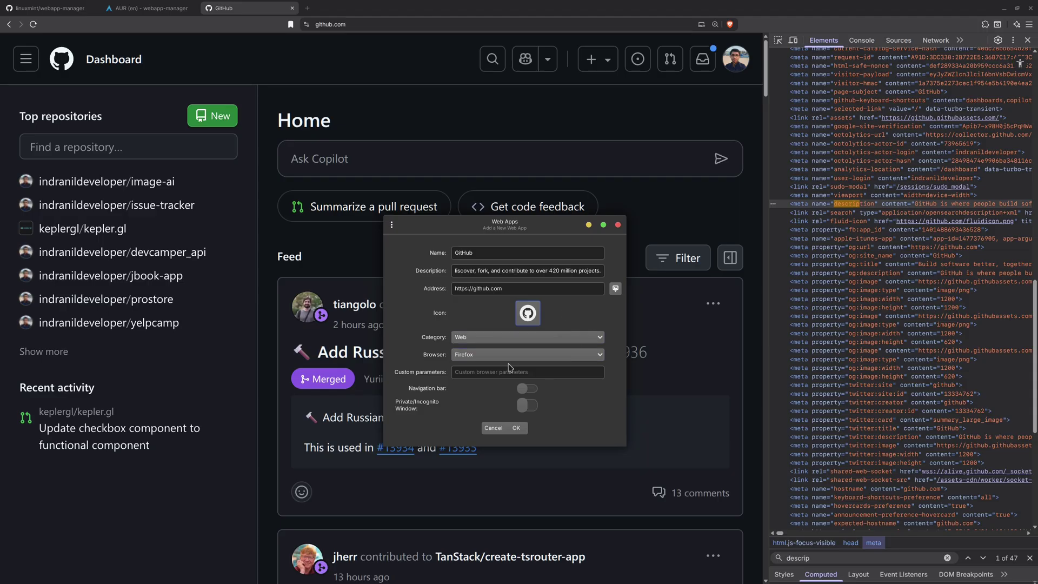
# Step: Keep the Web category, choose Brave as the browser, and save the GitHub web app
pyautogui.click(492, 341)
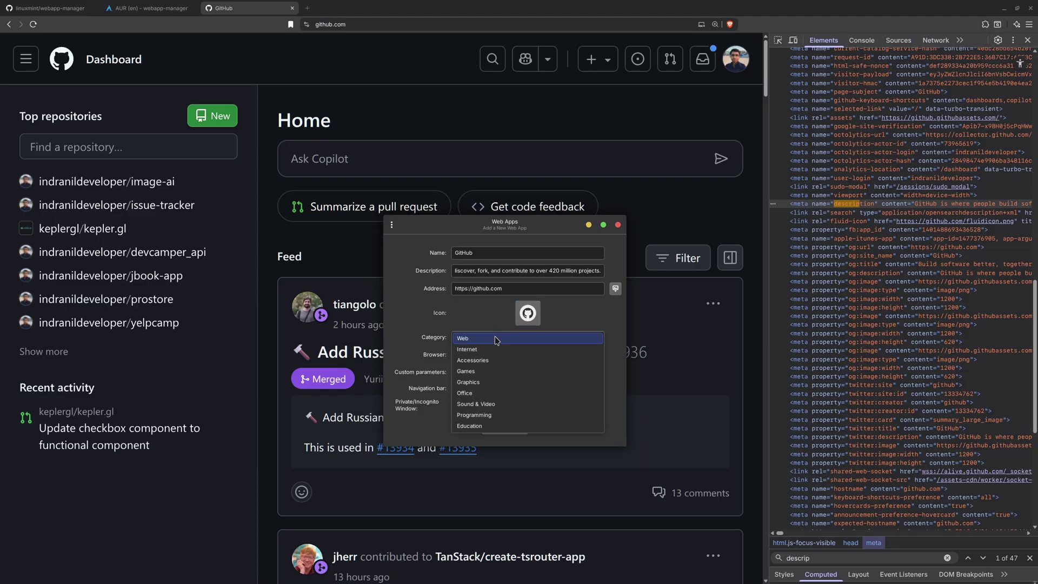
pyautogui.click(493, 340)
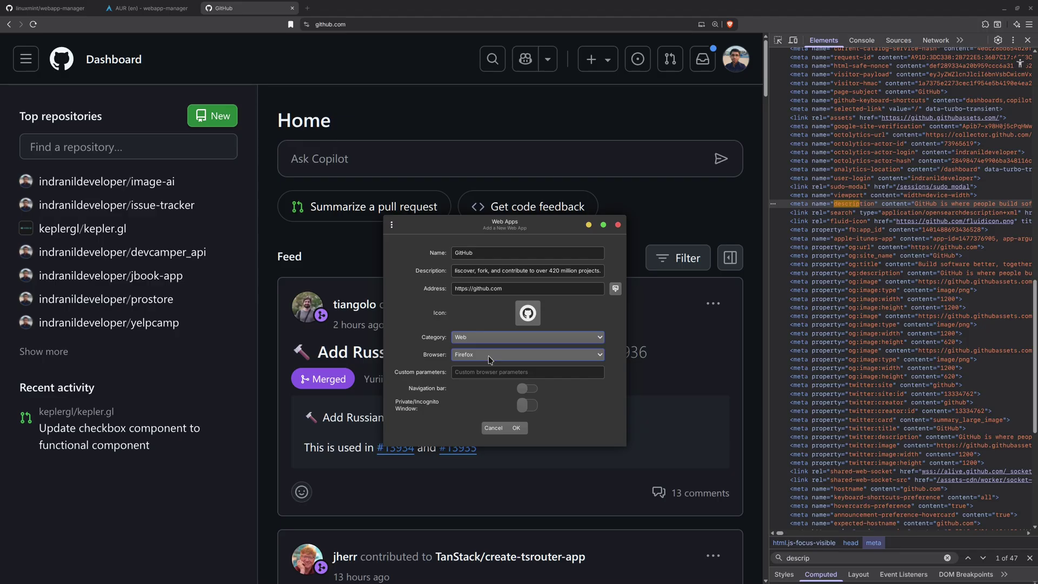
pyautogui.click(489, 355)
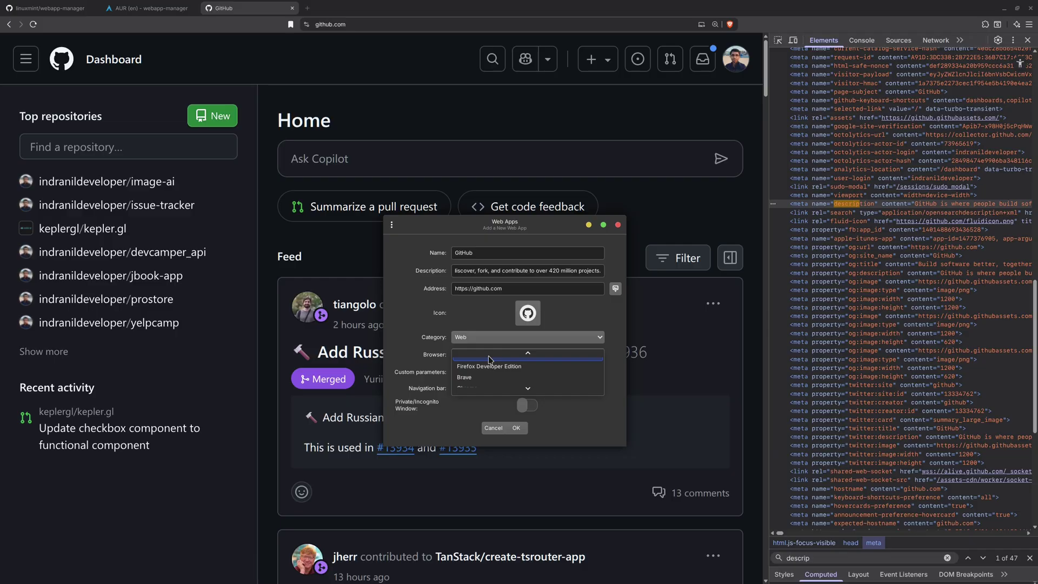
pyautogui.click(469, 380)
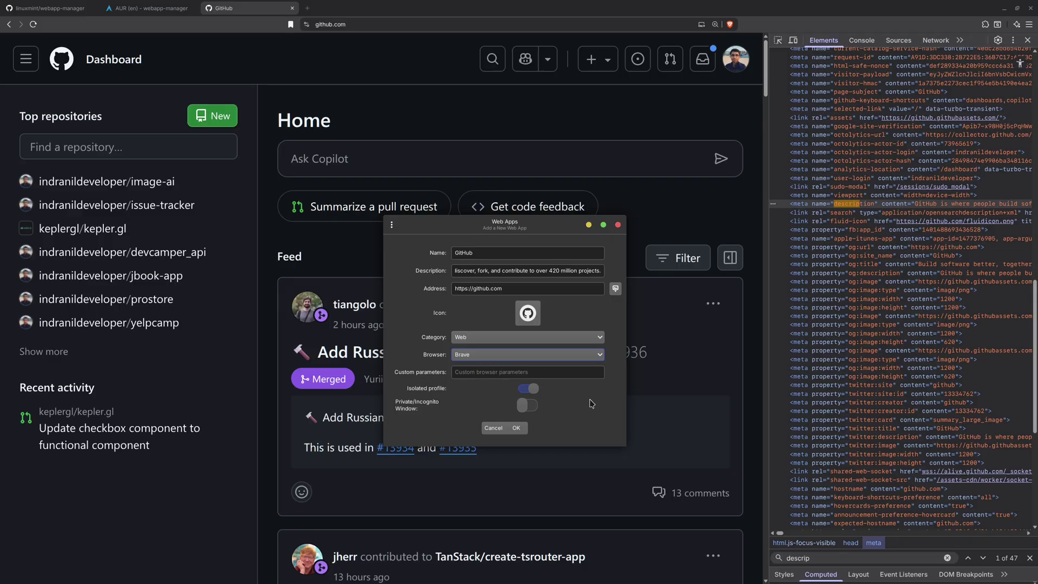
pyautogui.click(517, 428)
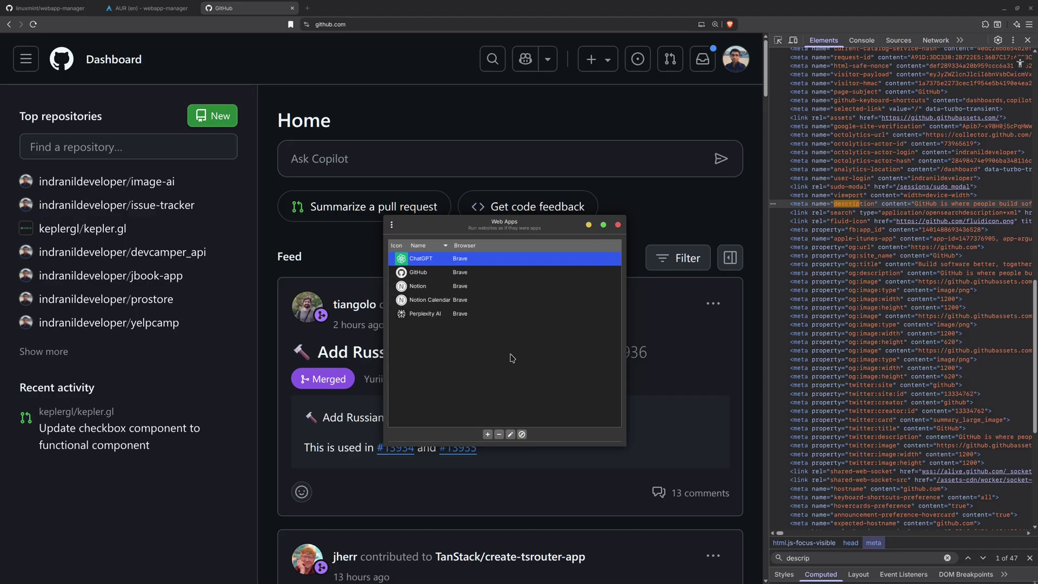
# Step: Launch the GitHub web app to test it, then close it, Web Apps, and DevTools
pyautogui.click(432, 277)
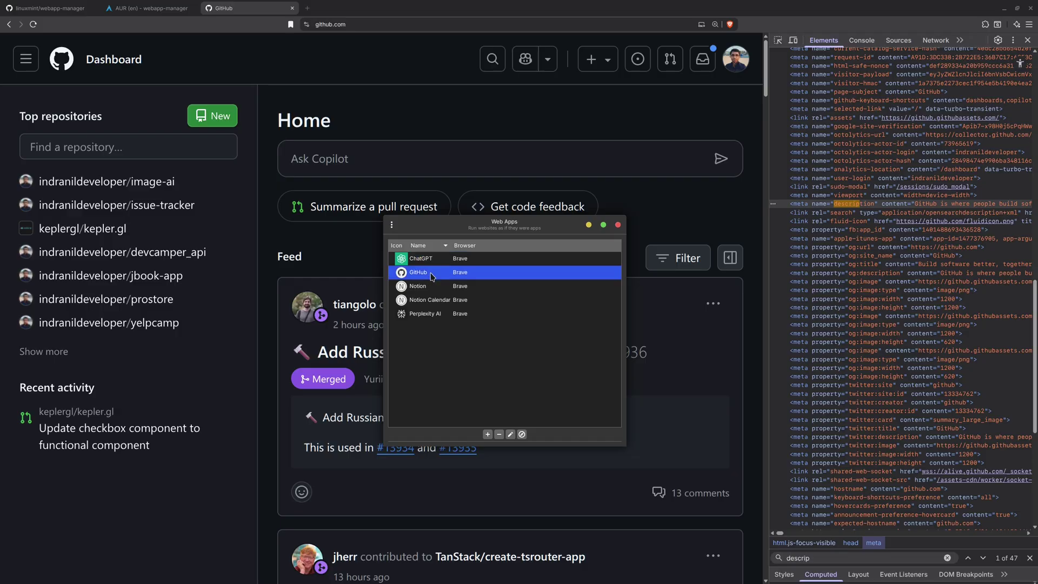
pyautogui.click(522, 436)
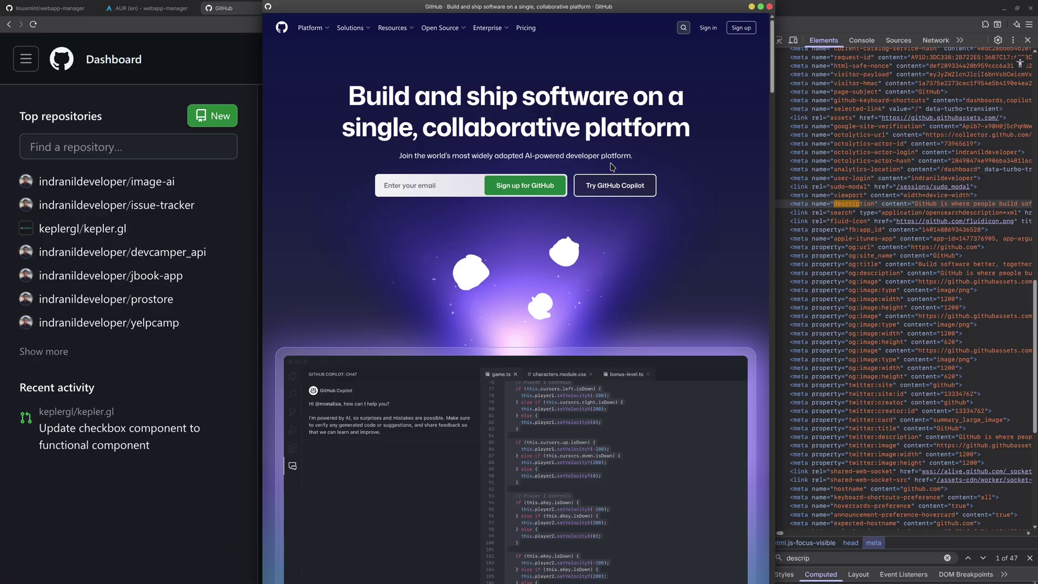
pyautogui.click(770, 7)
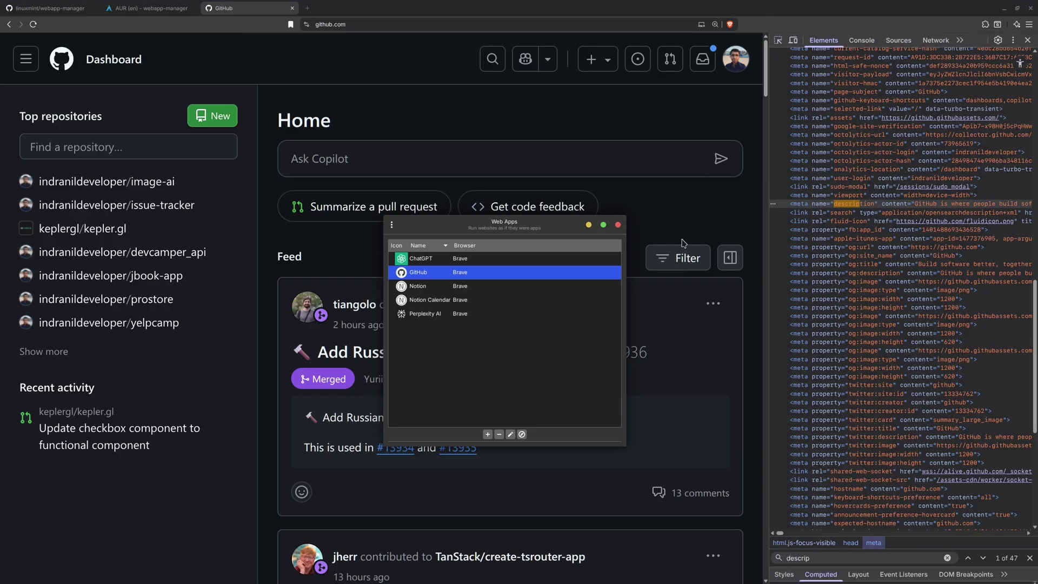
pyautogui.click(618, 225)
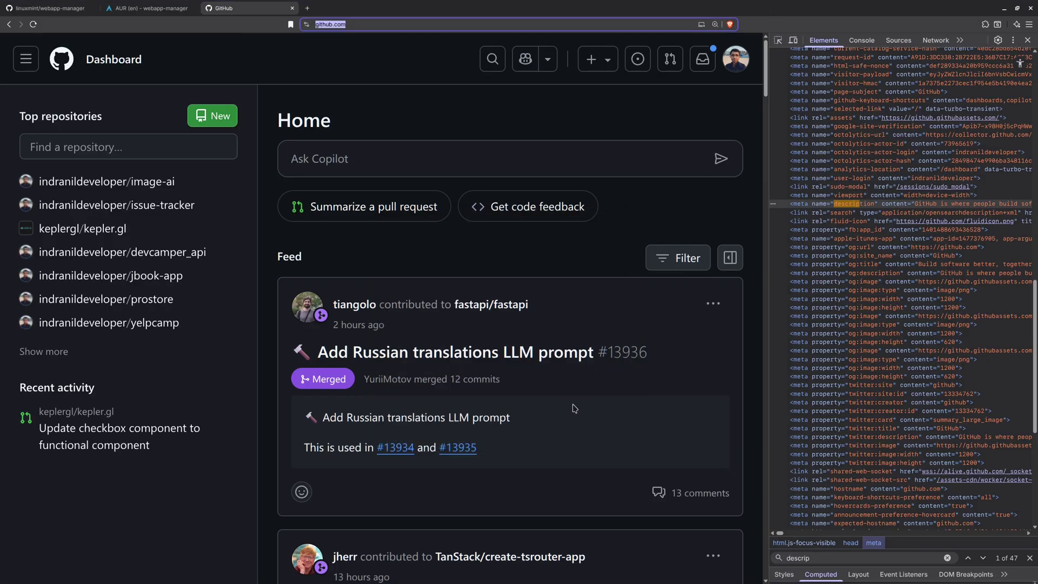
pyautogui.click(1028, 40)
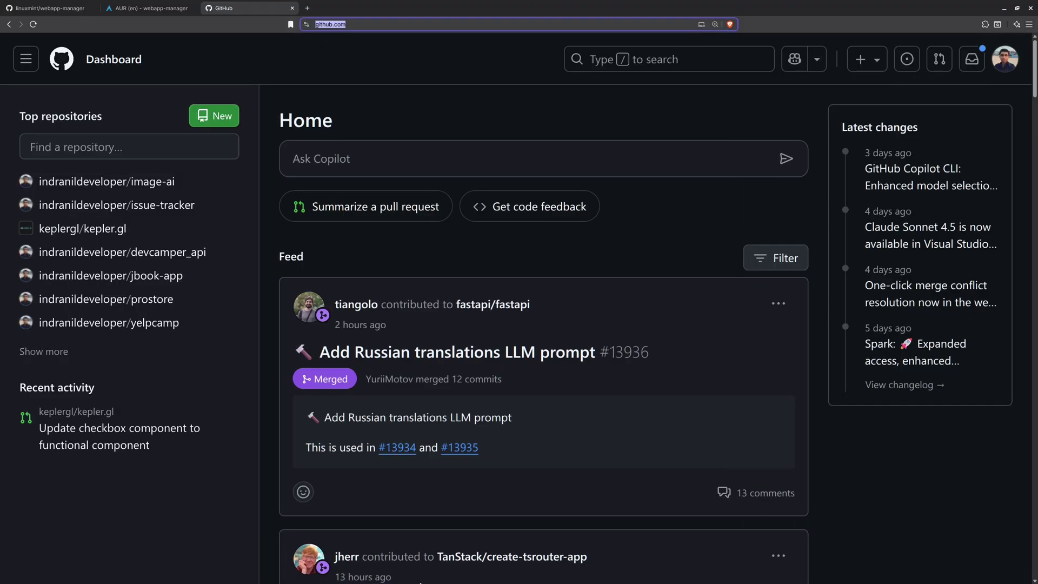
pyautogui.moveTo(421, 579)
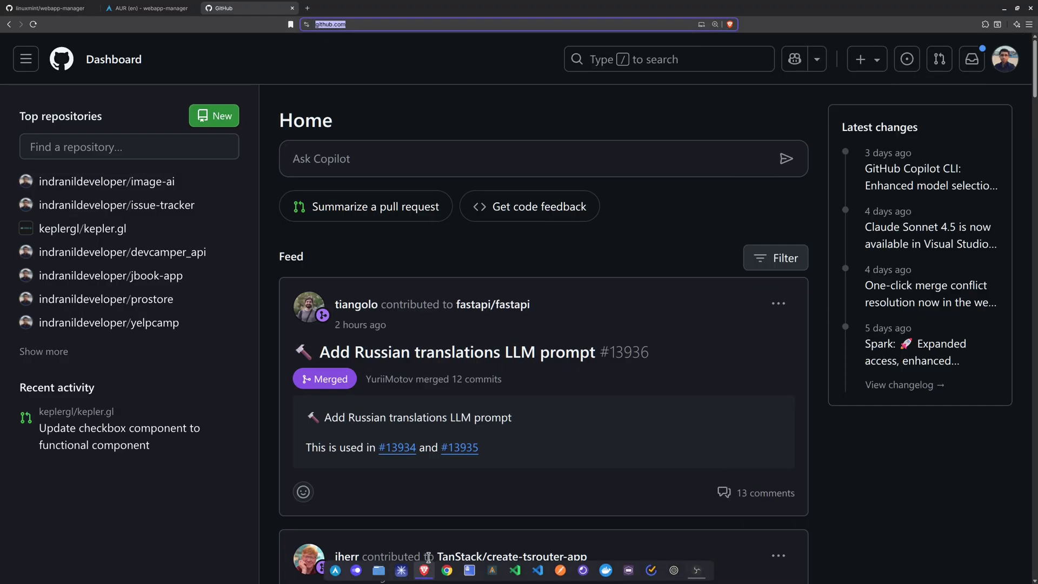
pyautogui.click(335, 572)
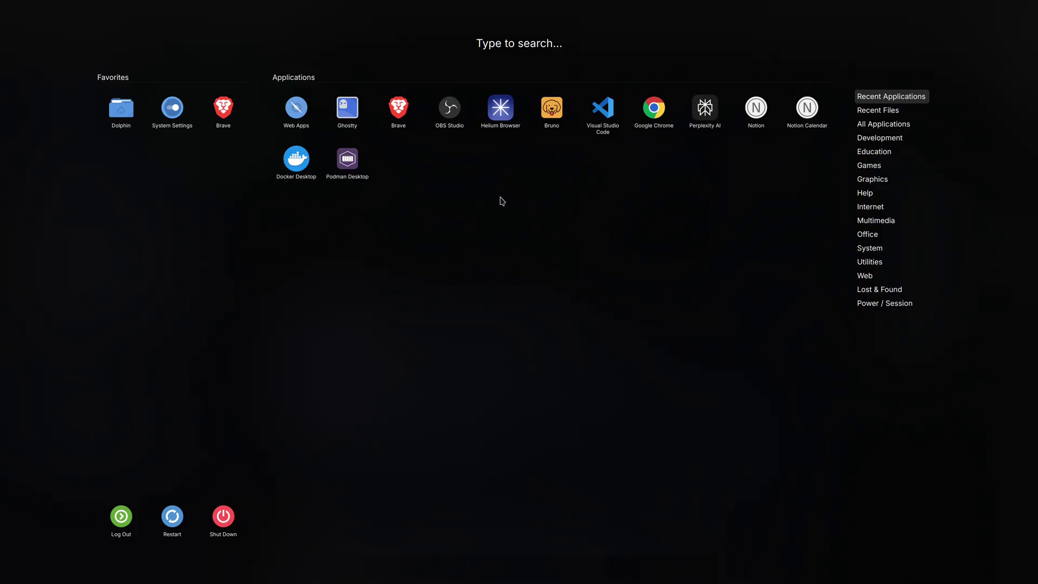
pyautogui.write('github')
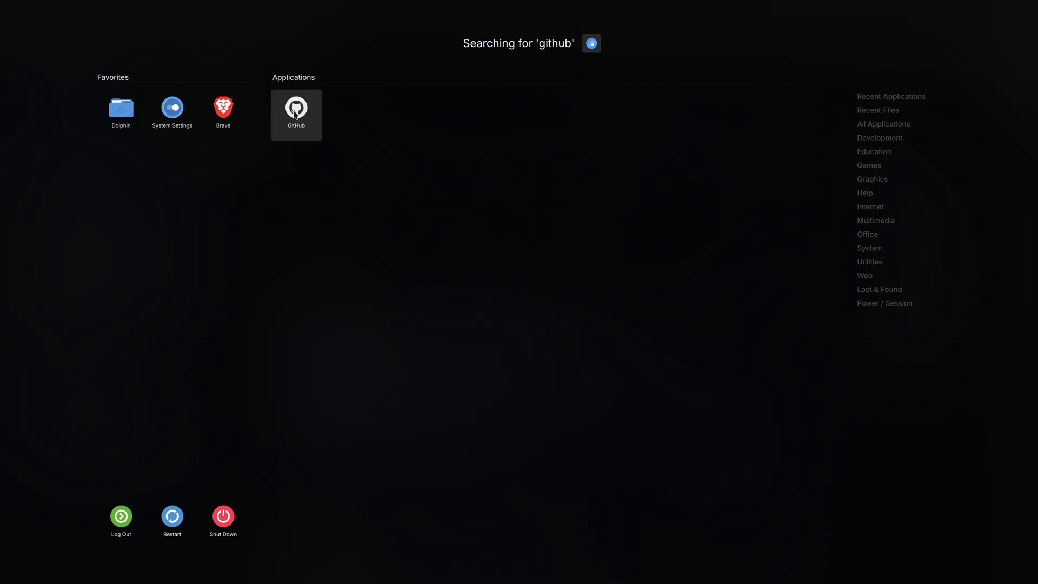
pyautogui.click(295, 111)
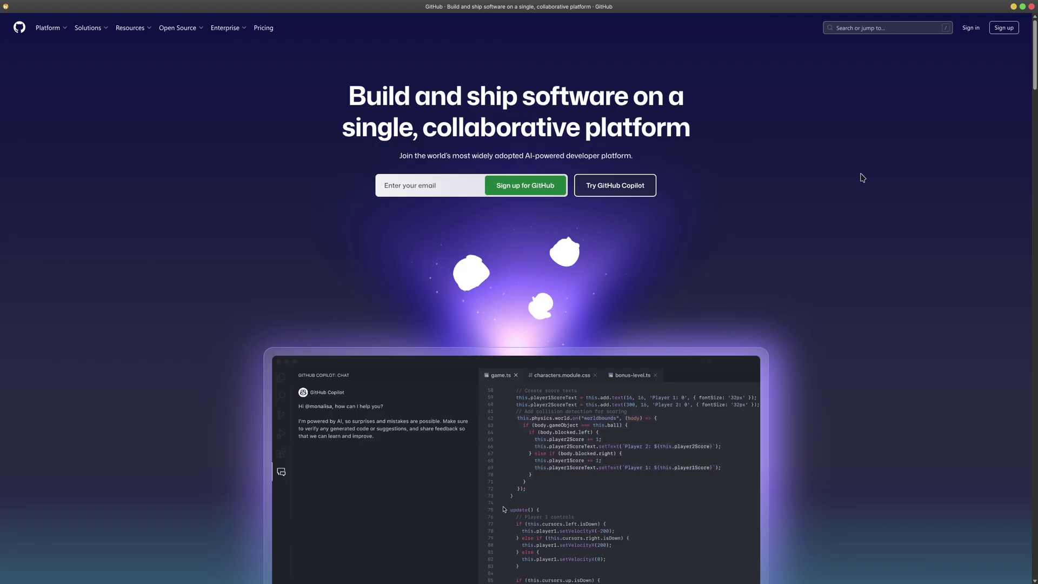
pyautogui.click(972, 31)
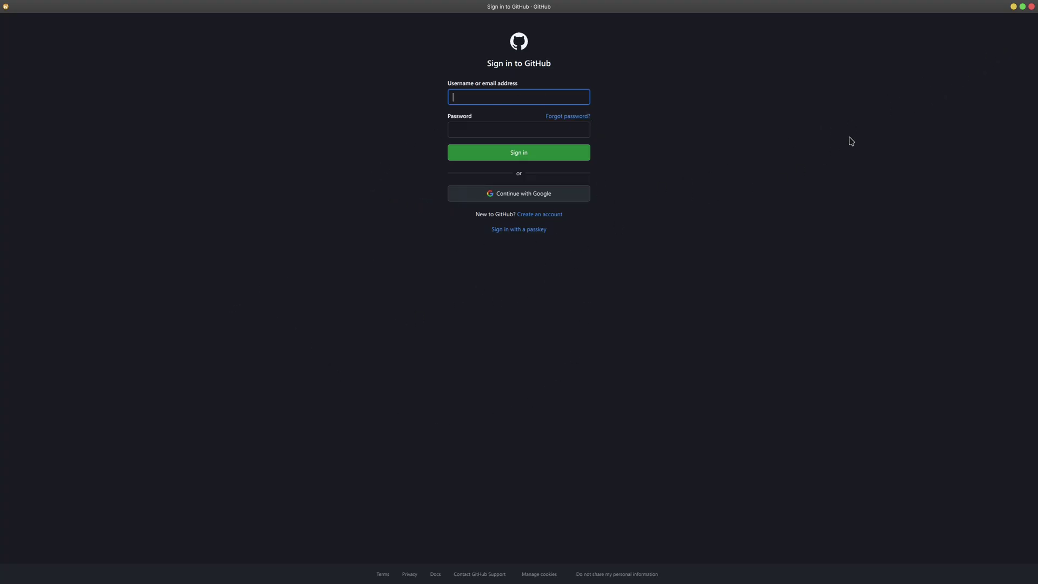
pyautogui.click(1031, 7)
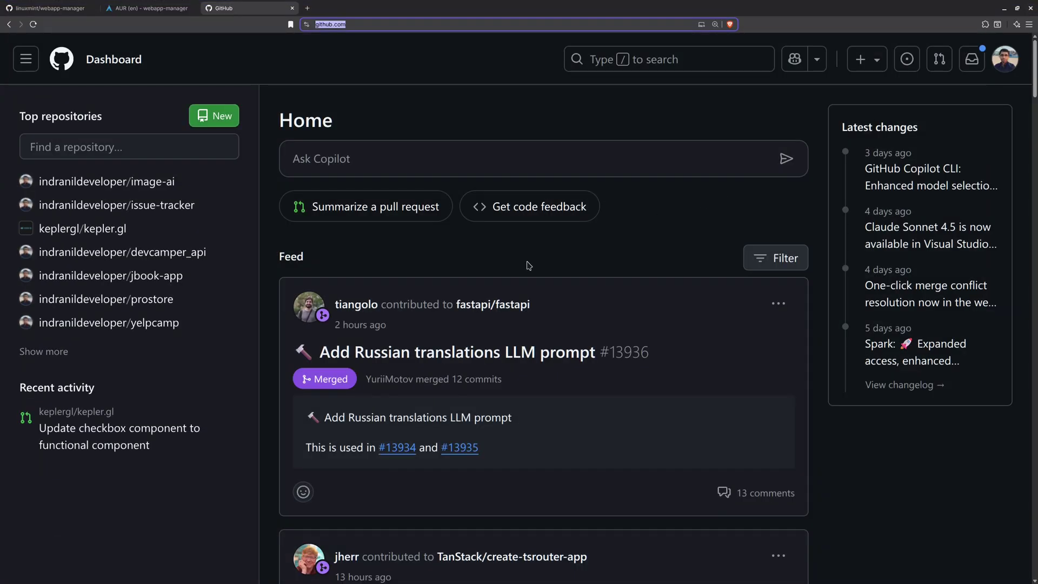
pyautogui.press('super+space')
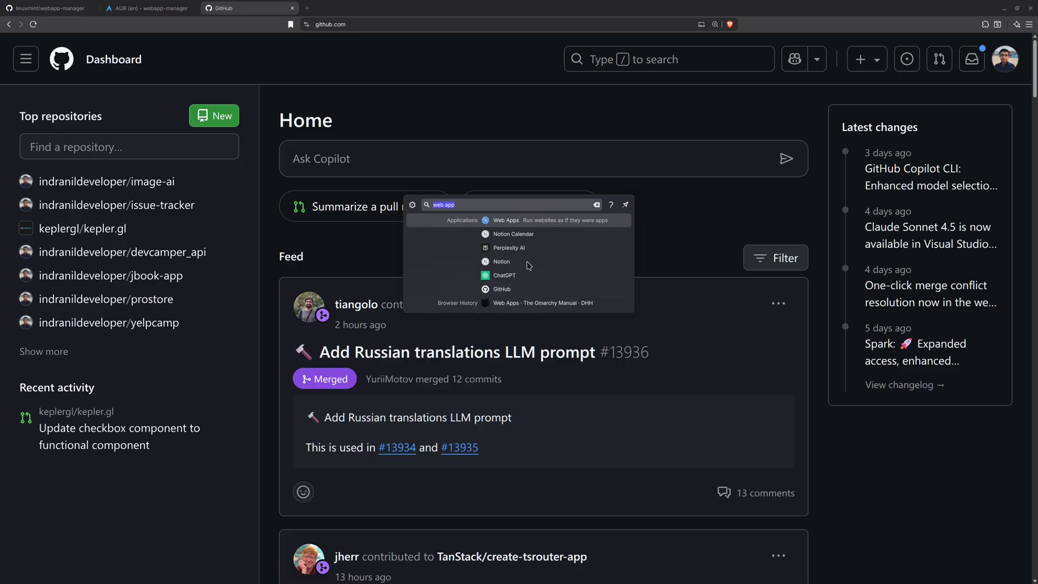
pyautogui.write('notion')
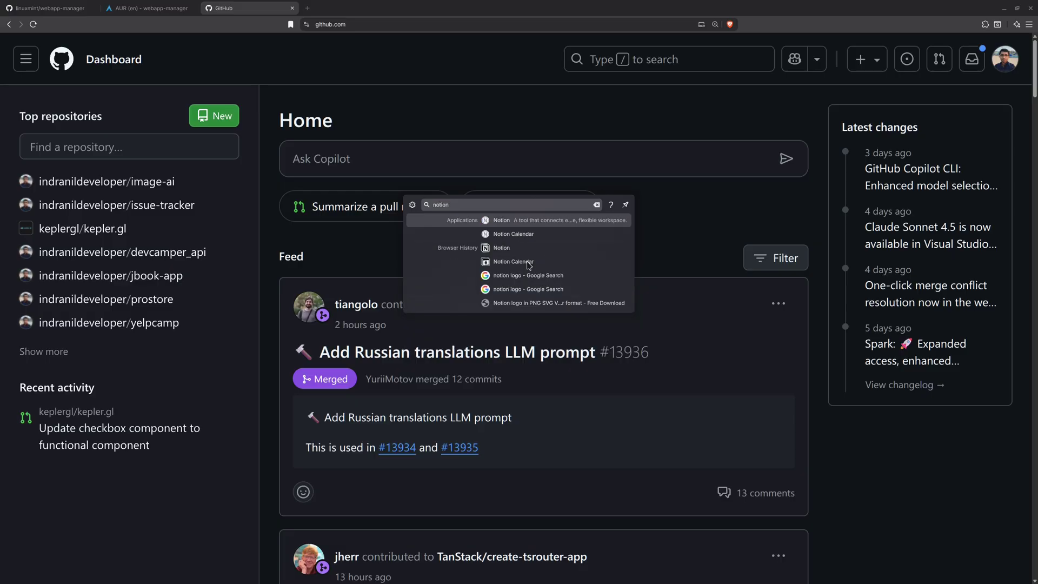
pyautogui.press('Return')
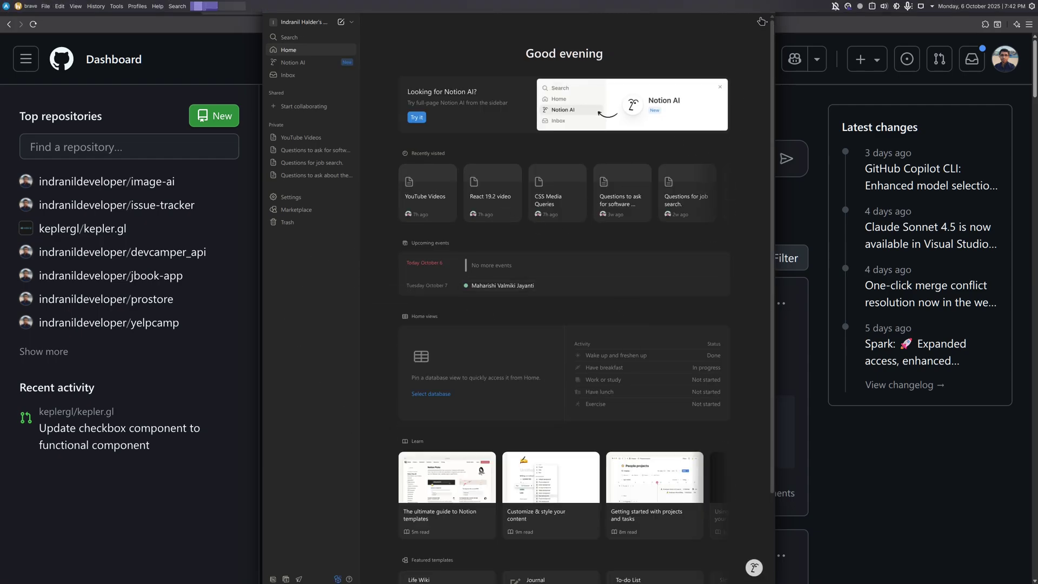
pyautogui.click(762, 6)
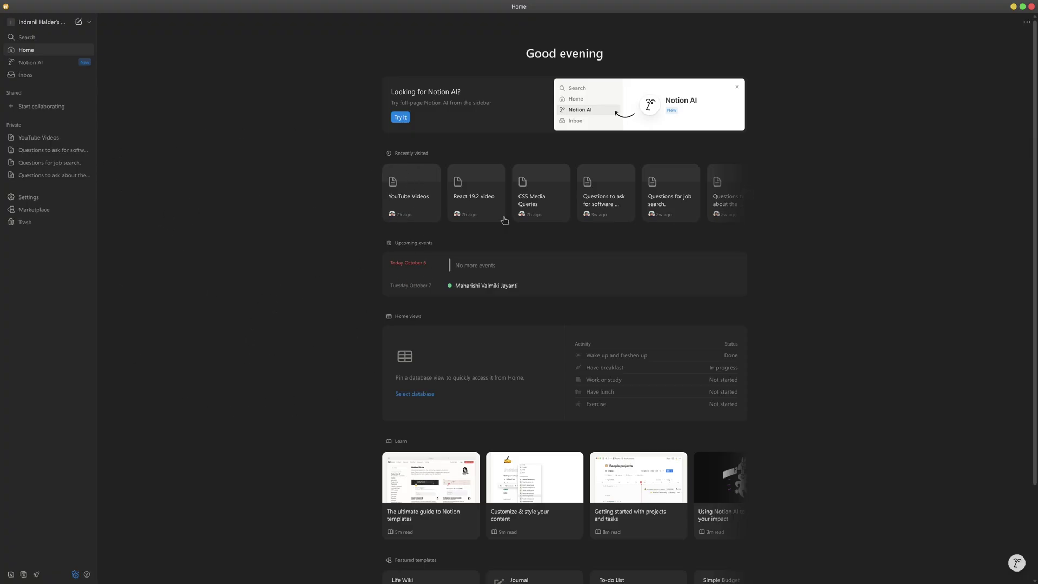
pyautogui.click(1032, 7)
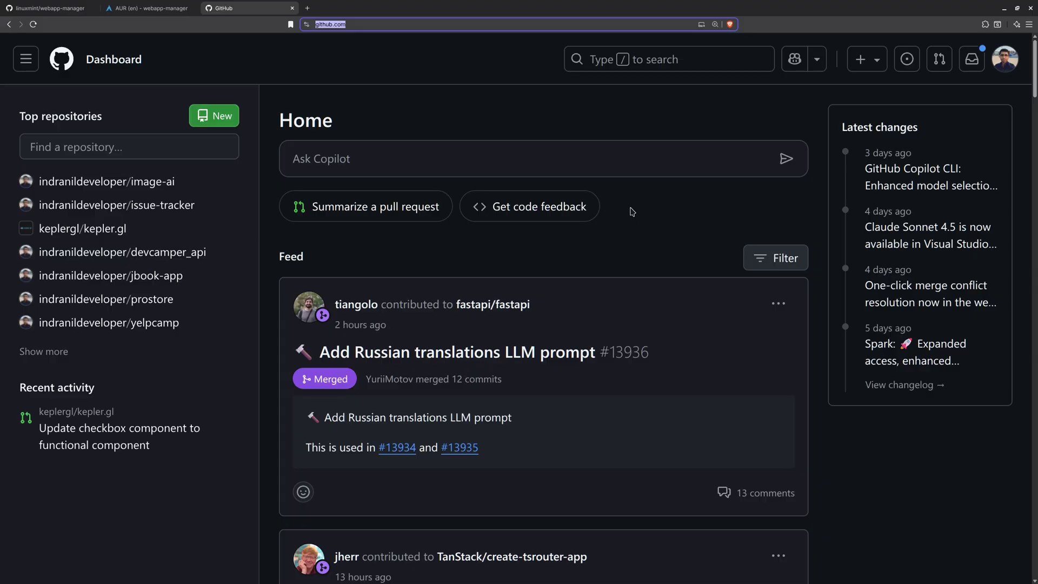
# Step: Launch Notion Calendar via the 'notion' quick search, maximize it, then close its window
pyautogui.hotkey('ctrl', 'space')
pyautogui.write('notion')
pyautogui.press('Return')
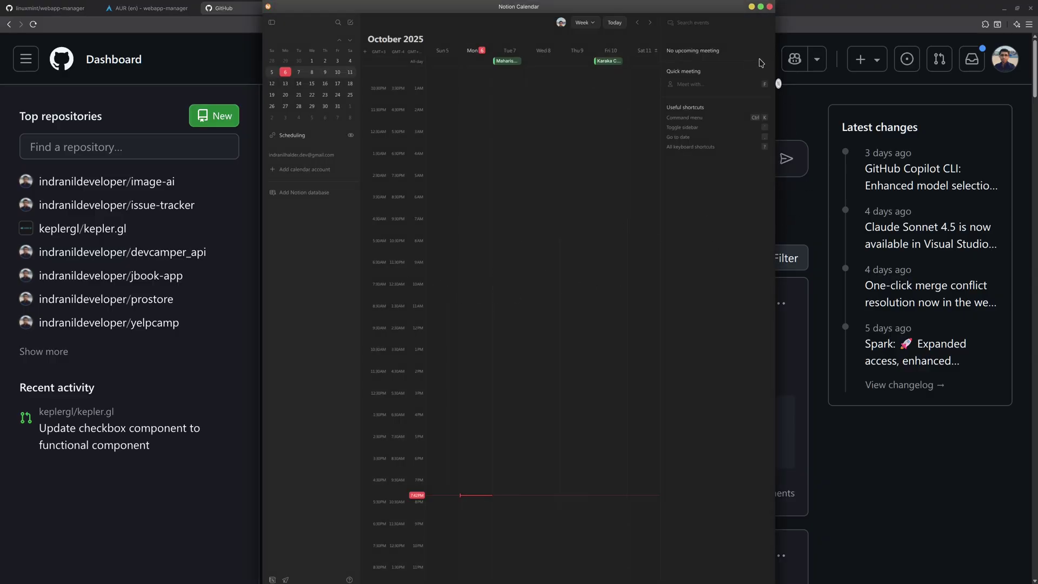
pyautogui.click(760, 7)
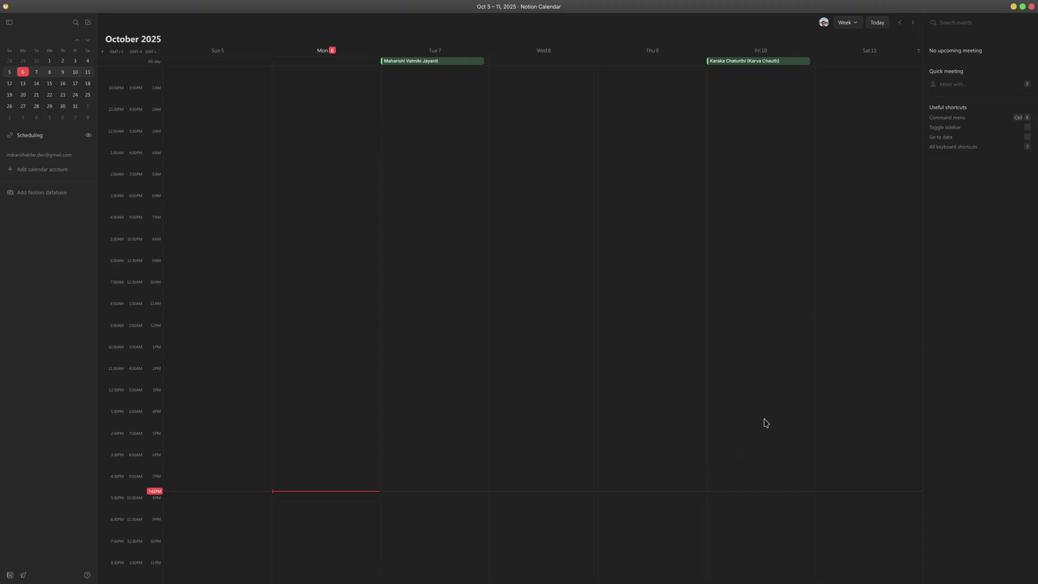
pyautogui.moveTo(714, 581)
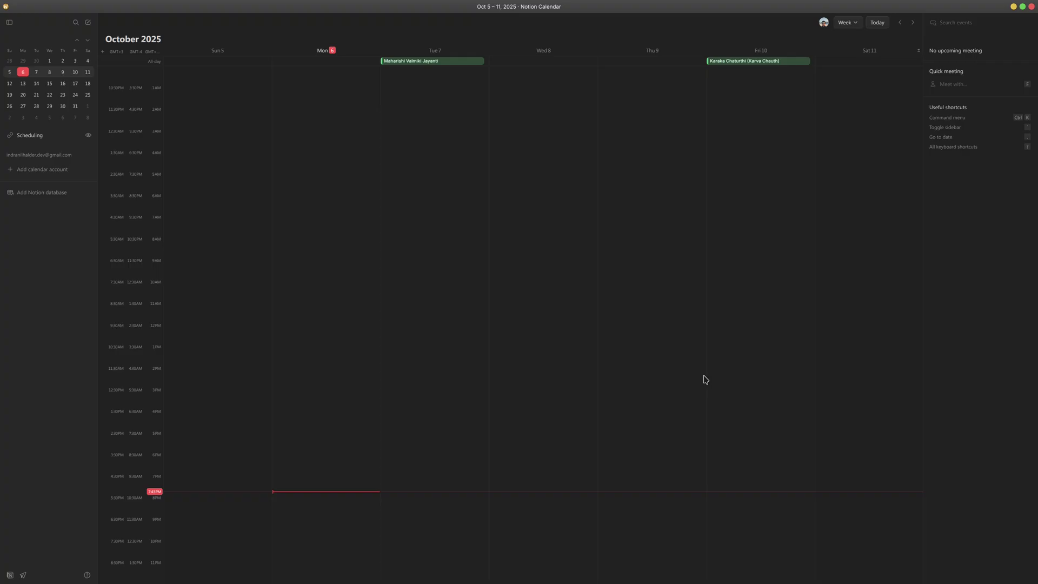
pyautogui.click(1031, 7)
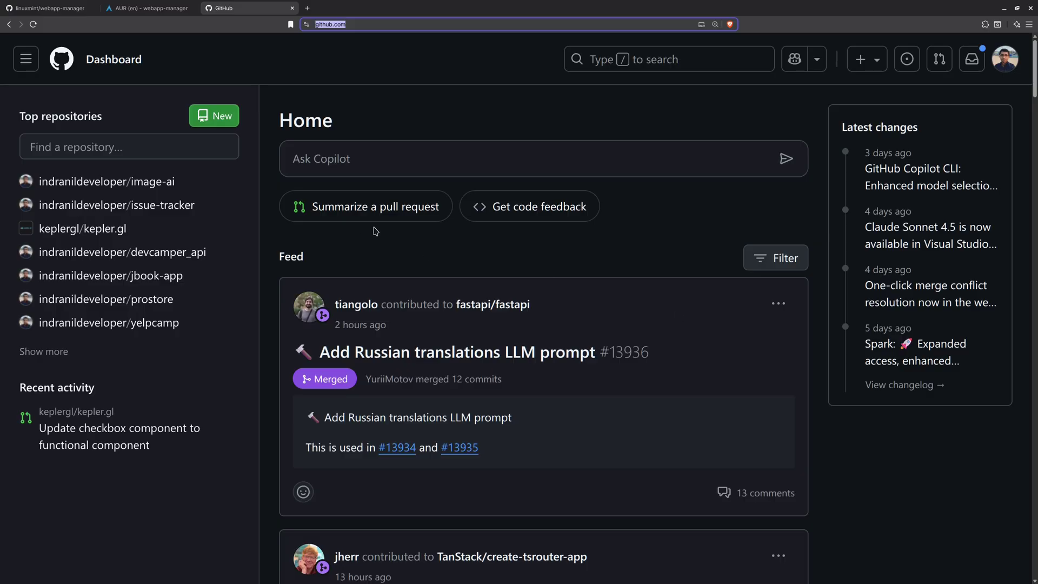
# Step: Open omarchy.org in a new Brave tab
pyautogui.click(572, 263)
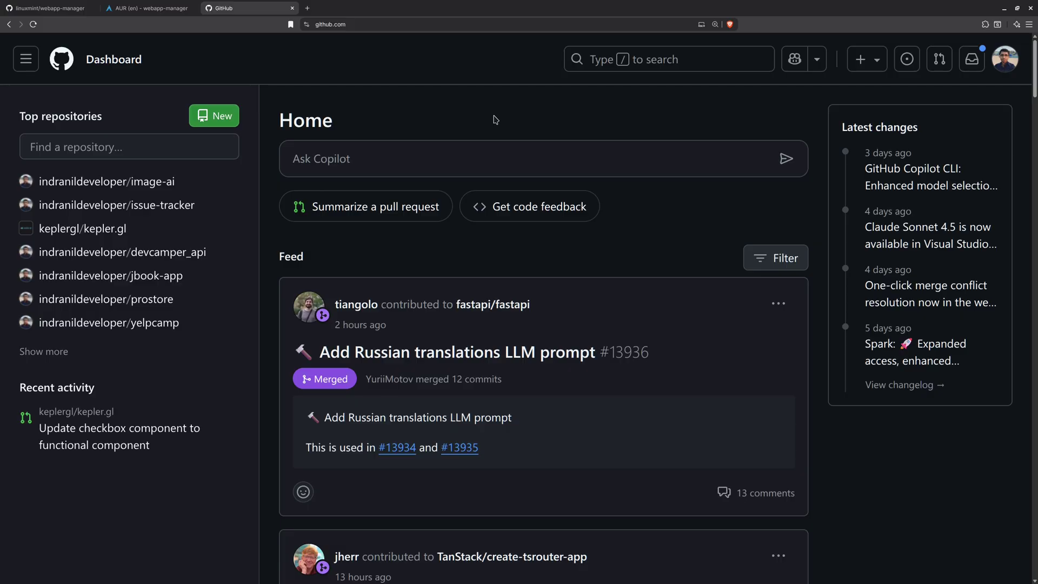
pyautogui.click(307, 8)
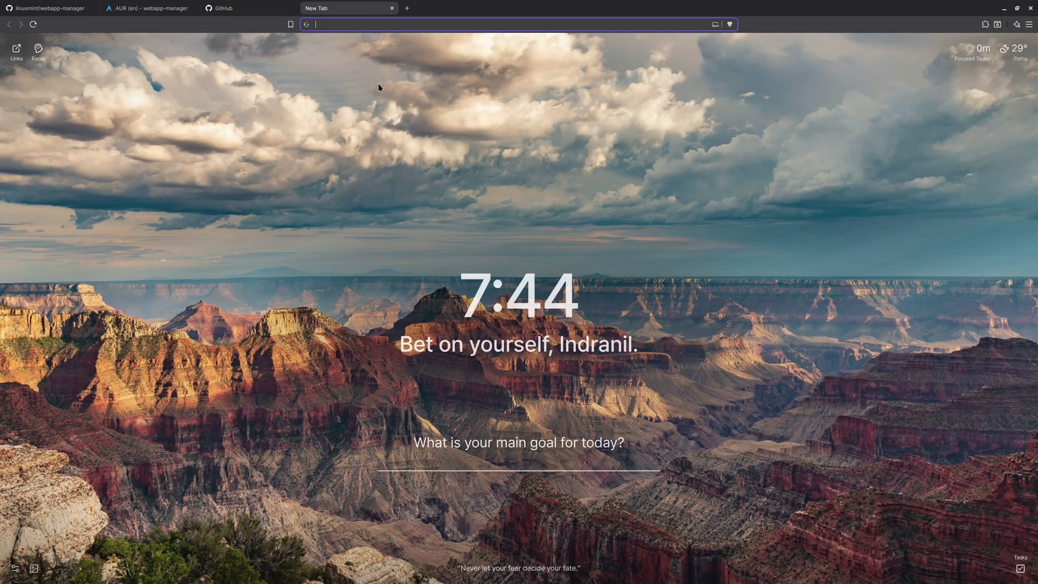
pyautogui.write('o')
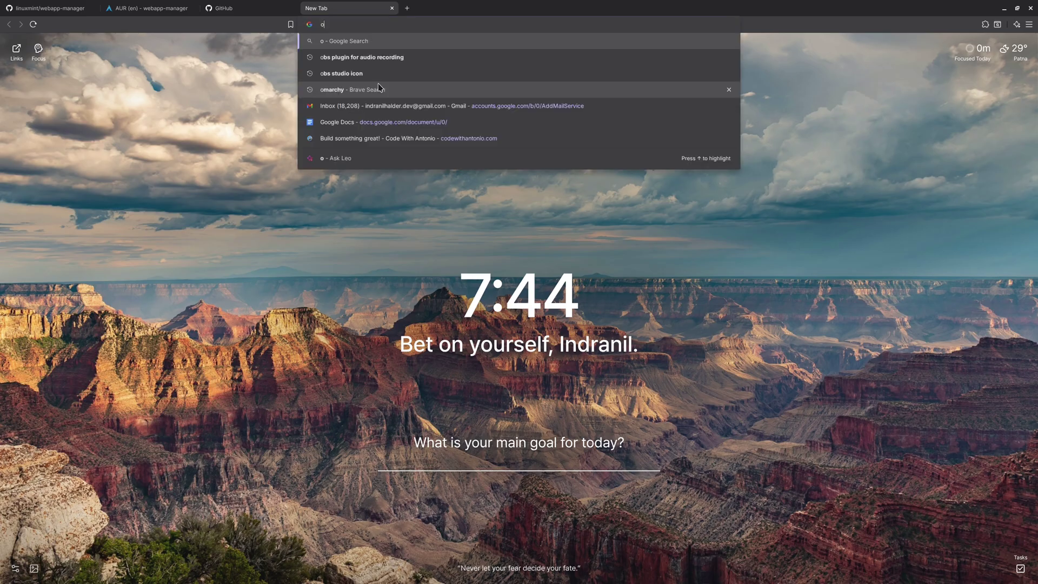
pyautogui.write('marchy')
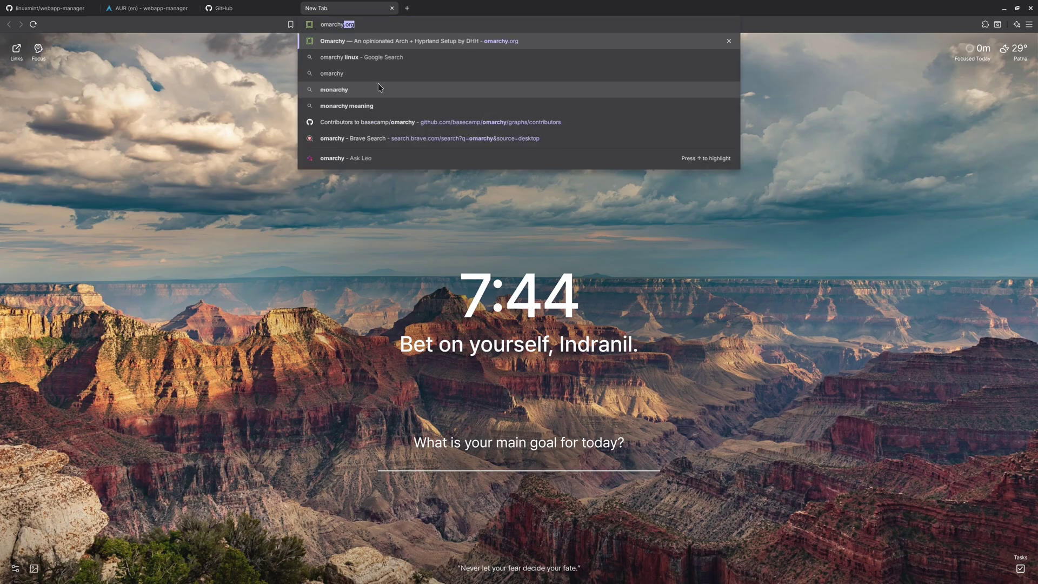
pyautogui.press('Return')
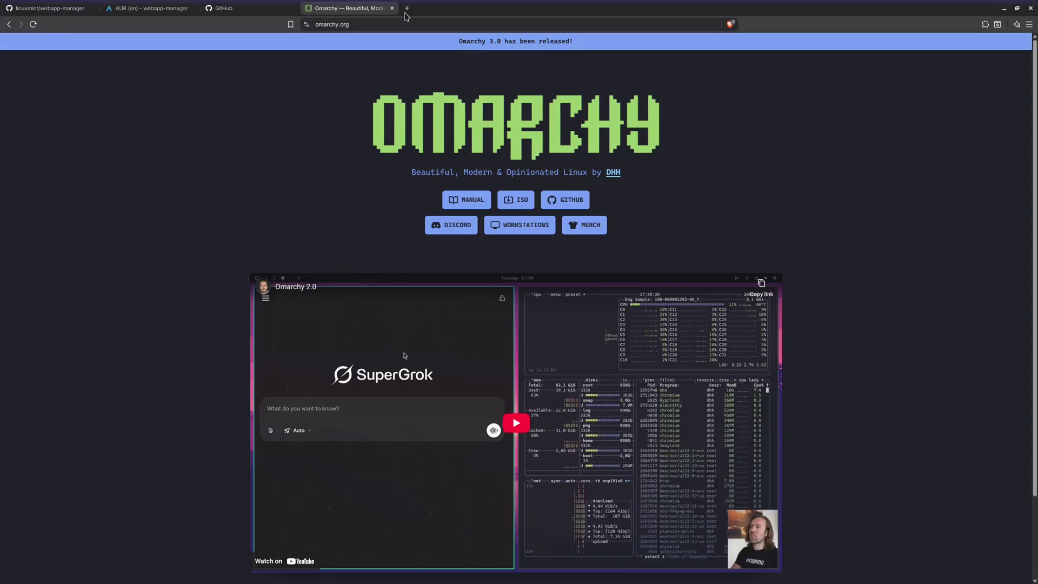
# Step: Search Google for 'zorin os 18 beta' in another new tab
pyautogui.hotkey('ctrl', 't')
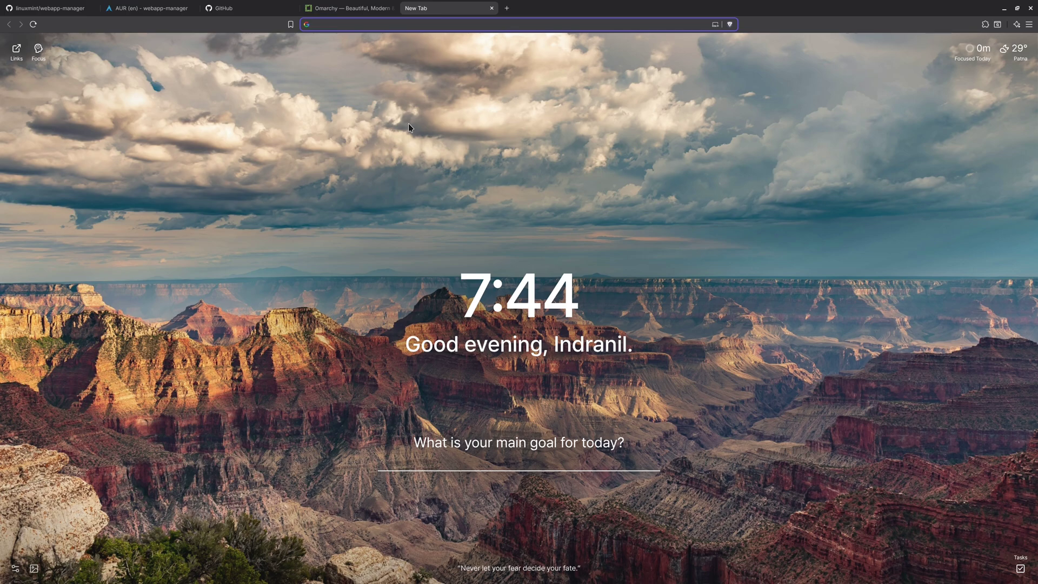
pyautogui.write('zor')
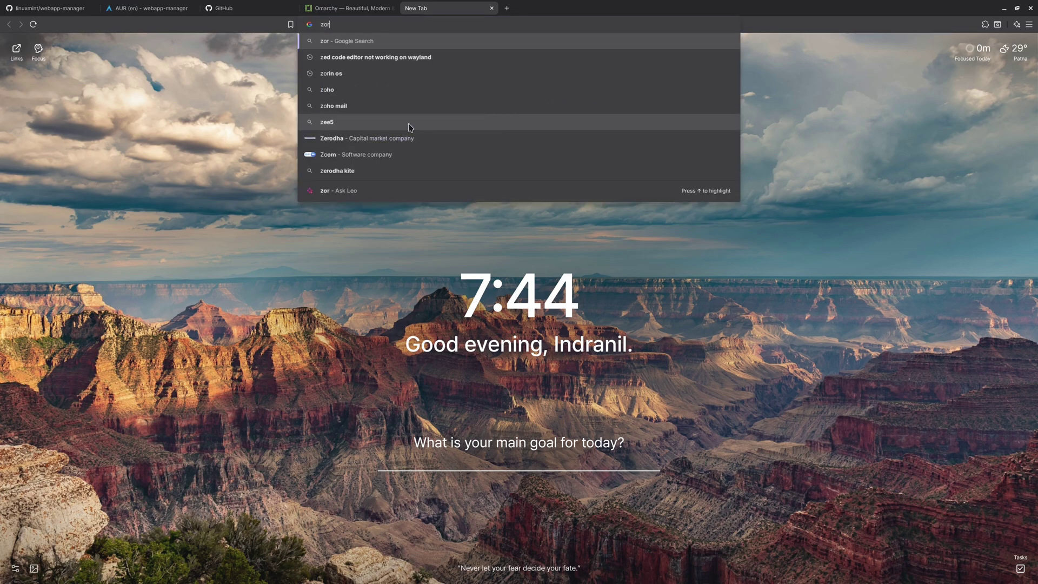
pyautogui.write('in os 1')
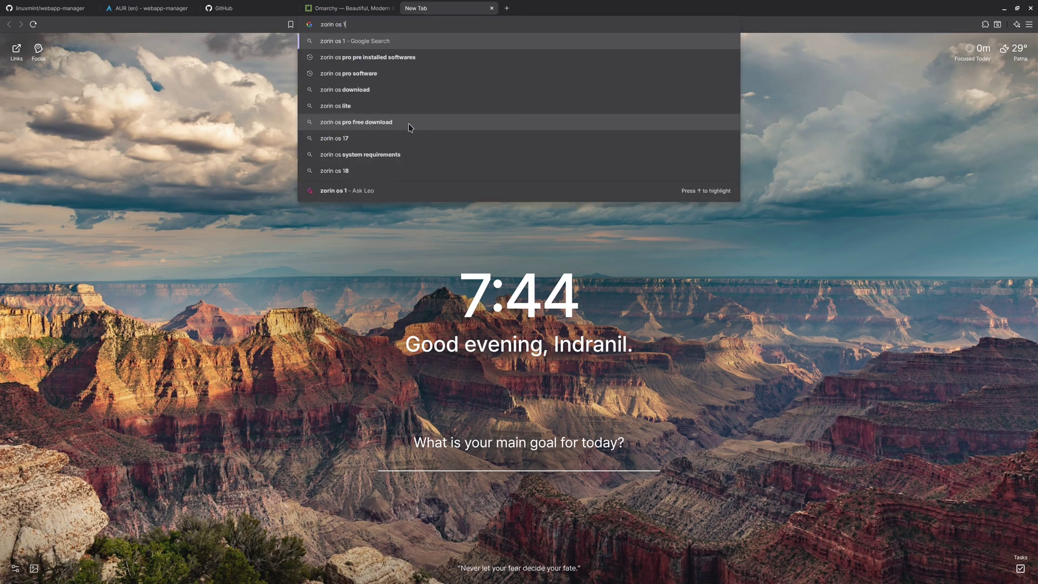
pyautogui.write('8 beta')
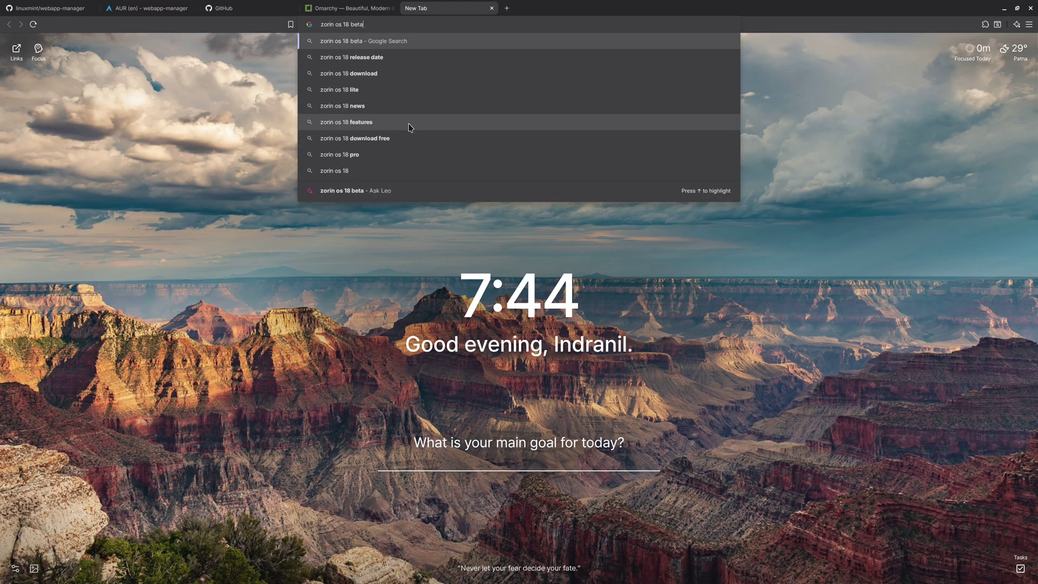
pyautogui.press('Return')
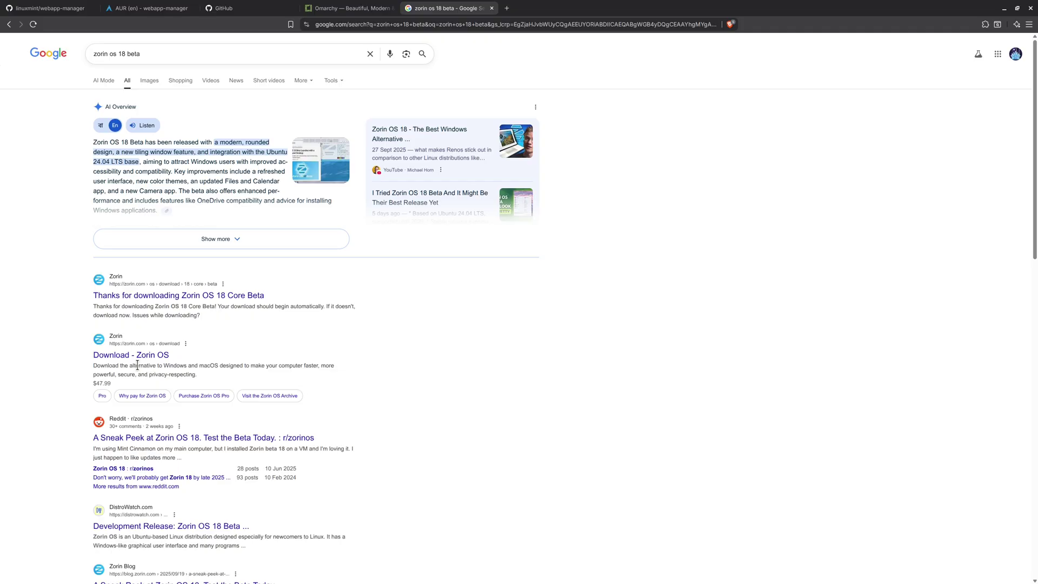
# Step: Open the Zorin Blog result 'A Sneak Peek at Zorin OS 18' in a new tab
pyautogui.scroll(-3, 198, 353)
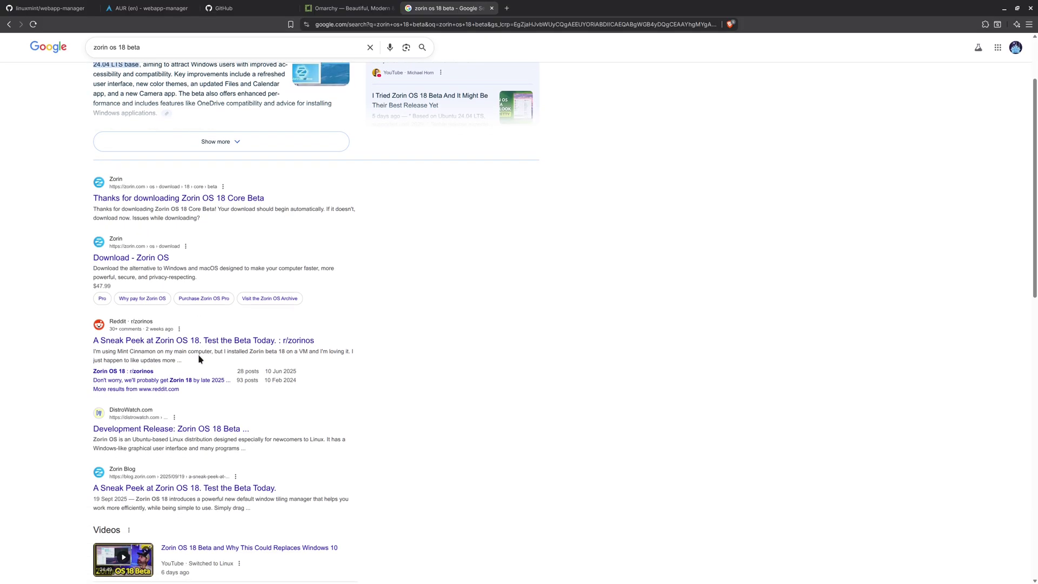
pyautogui.middleClick(189, 488)
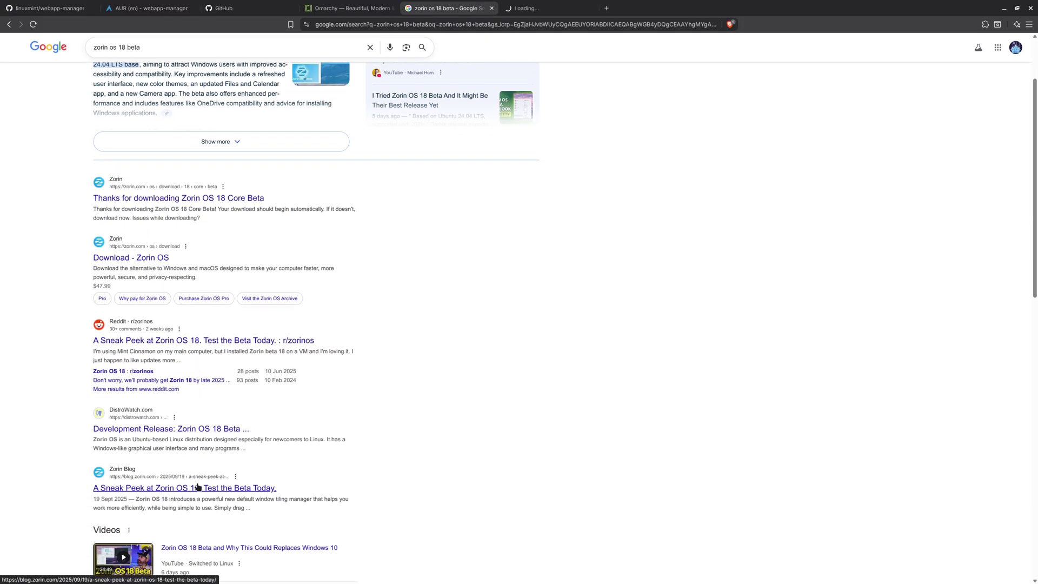
pyautogui.click(523, 15)
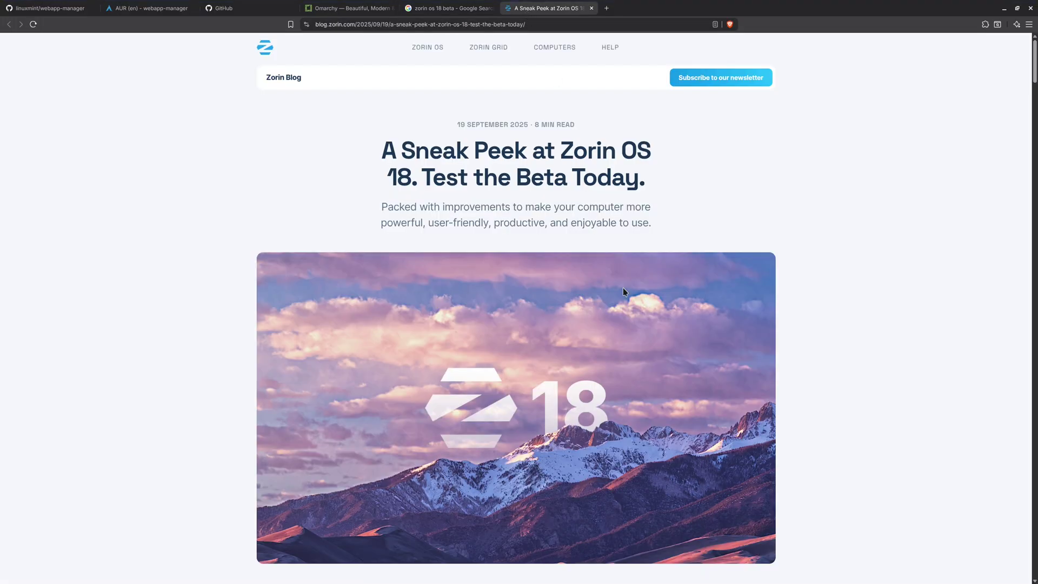
pyautogui.scroll(-10, 623, 288)
pyautogui.scroll(-15, 623, 292)
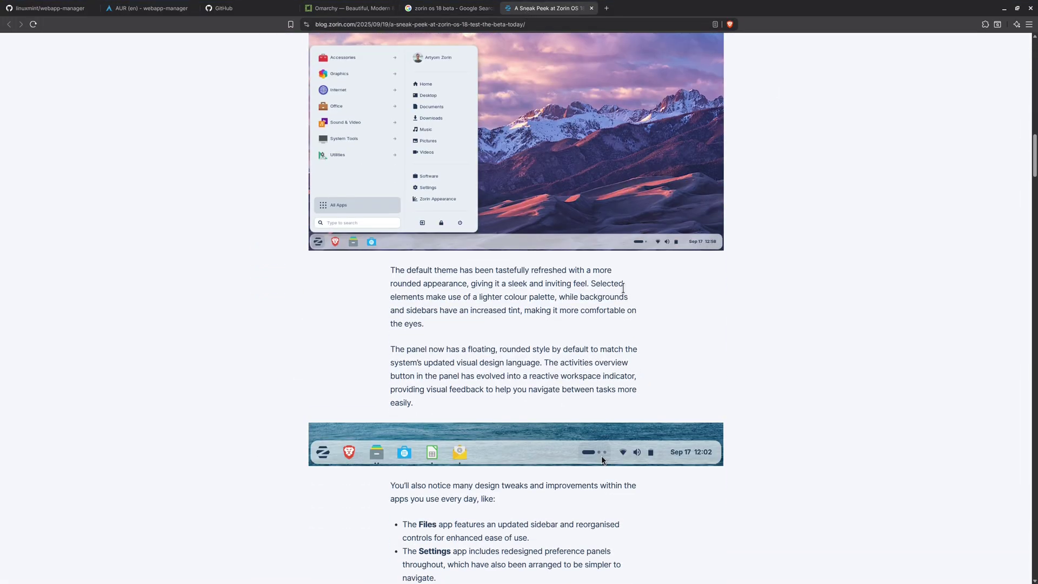
pyautogui.scroll(4, 783, 313)
pyautogui.press('Home')
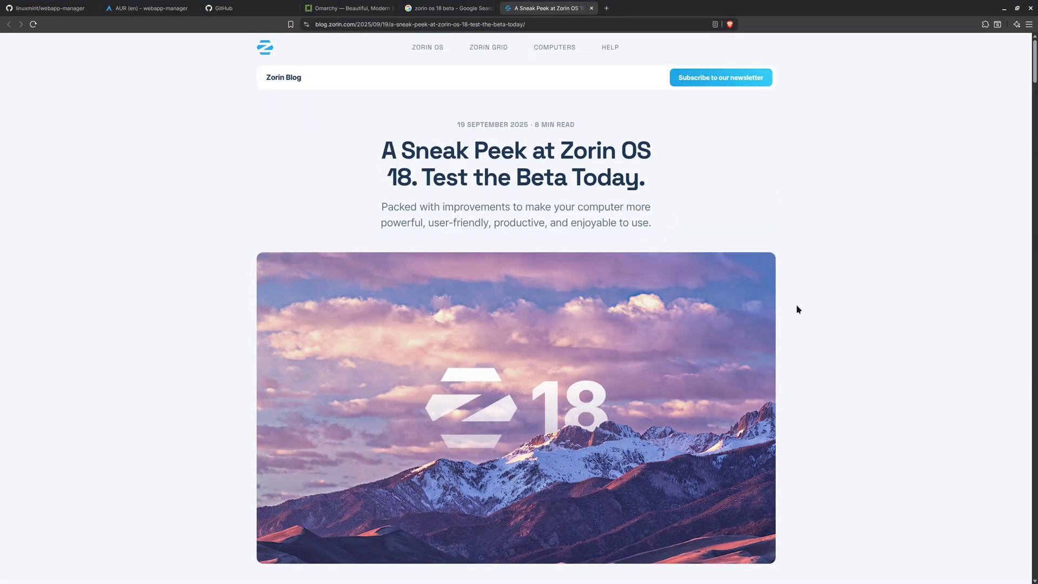
# Step: Zoom in, find 'web a' in the article, and read through its Web Apps section
pyautogui.hotkey('ctrl', '+')
pyautogui.write('web a')
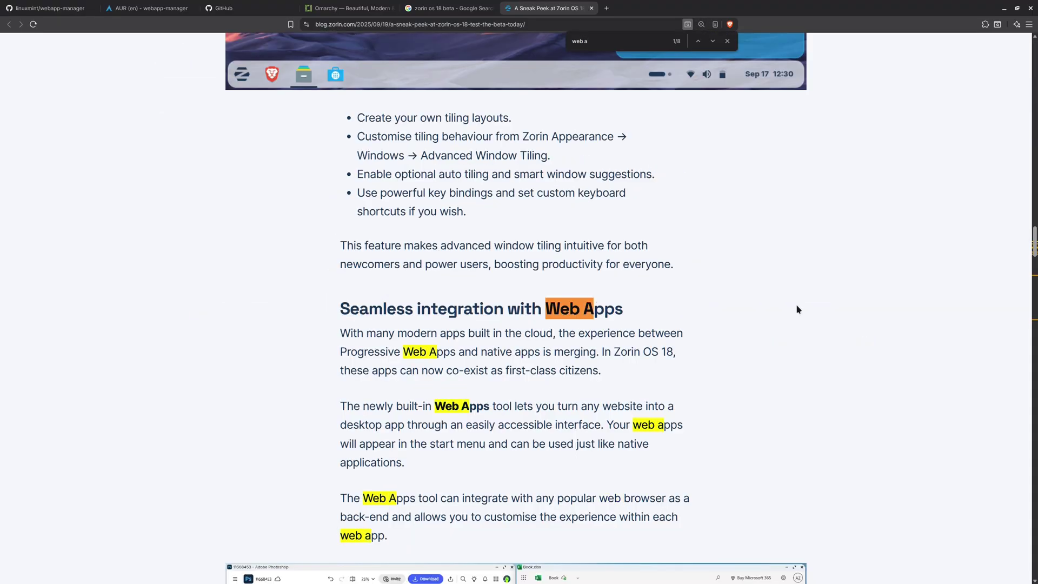
pyautogui.scroll(-3, 751, 353)
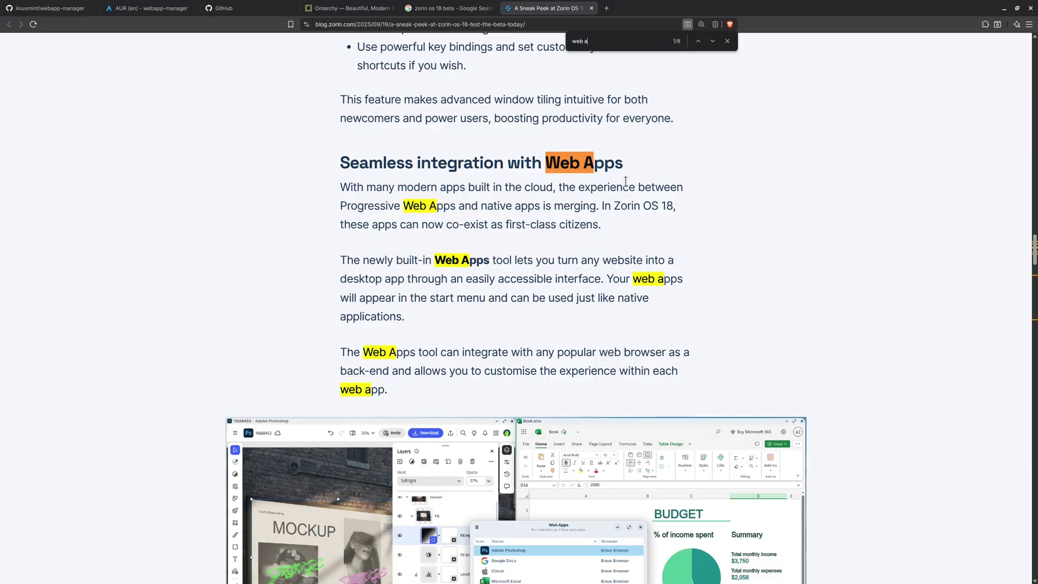
pyautogui.click(727, 42)
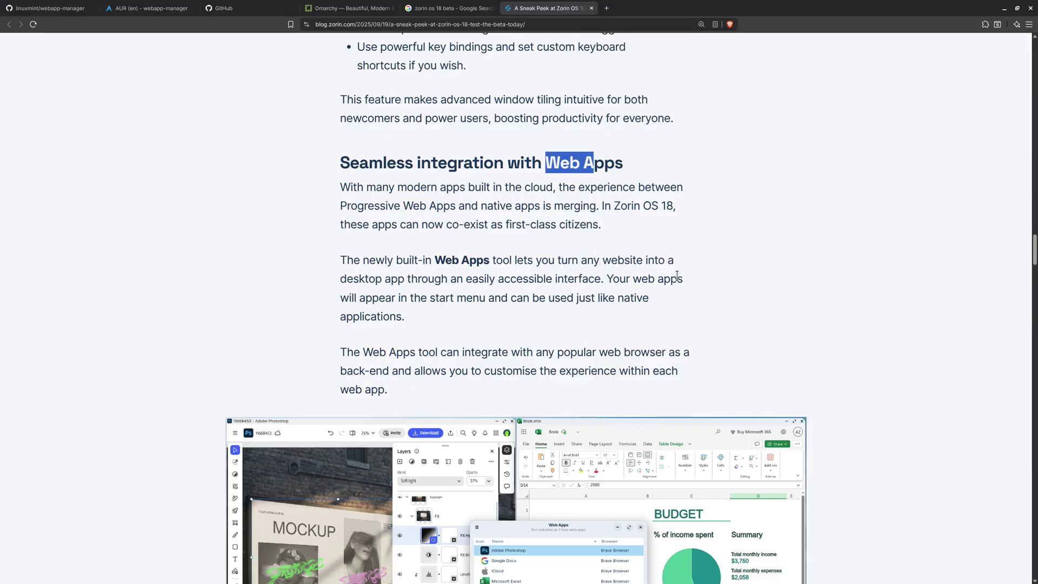
pyautogui.click(636, 166)
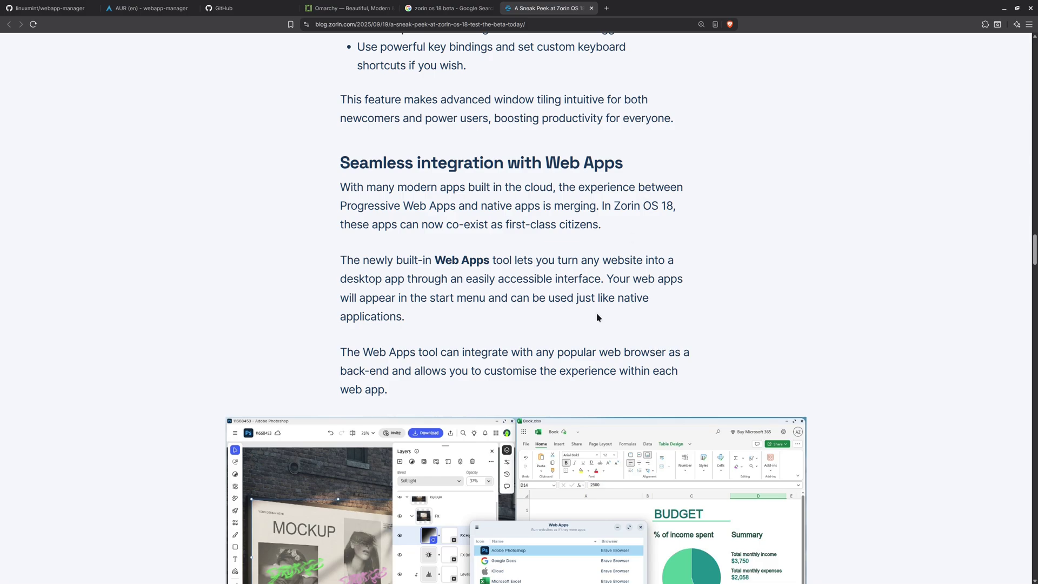
pyautogui.scroll(-5, 701, 301)
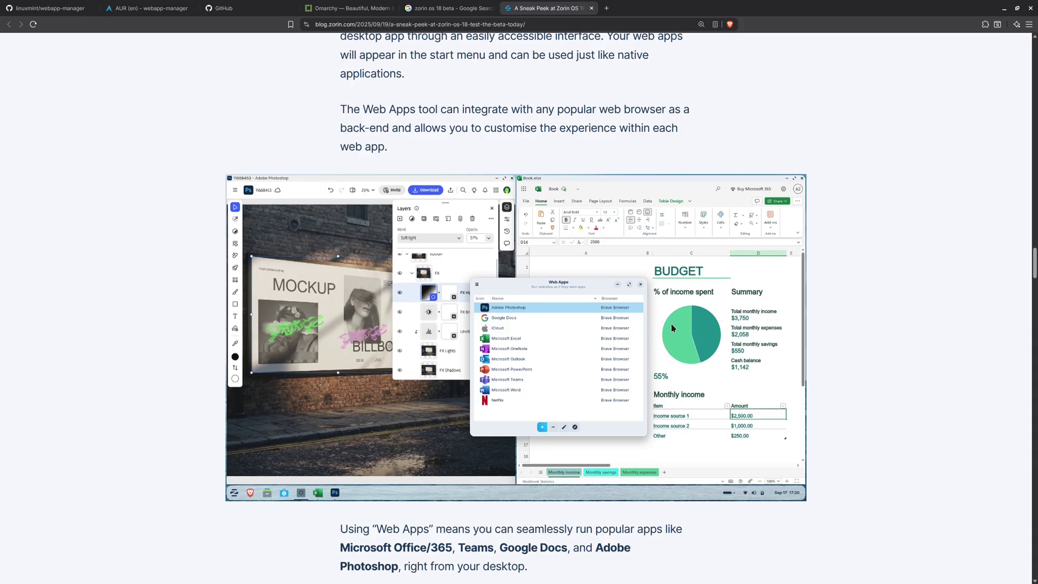
pyautogui.scroll(2, 670, 323)
pyautogui.scroll(-3, 672, 325)
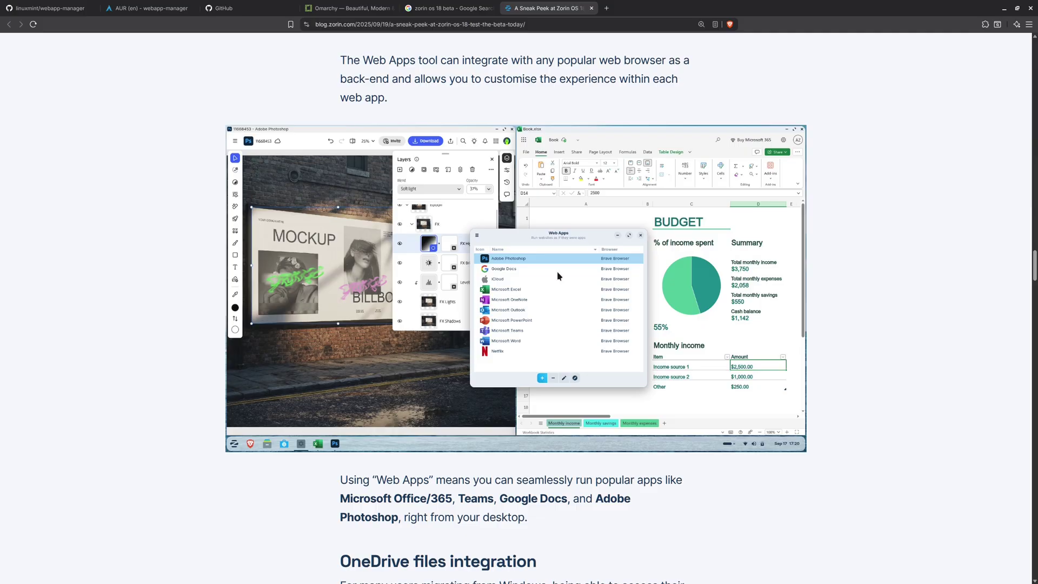
pyautogui.scroll(15, 560, 278)
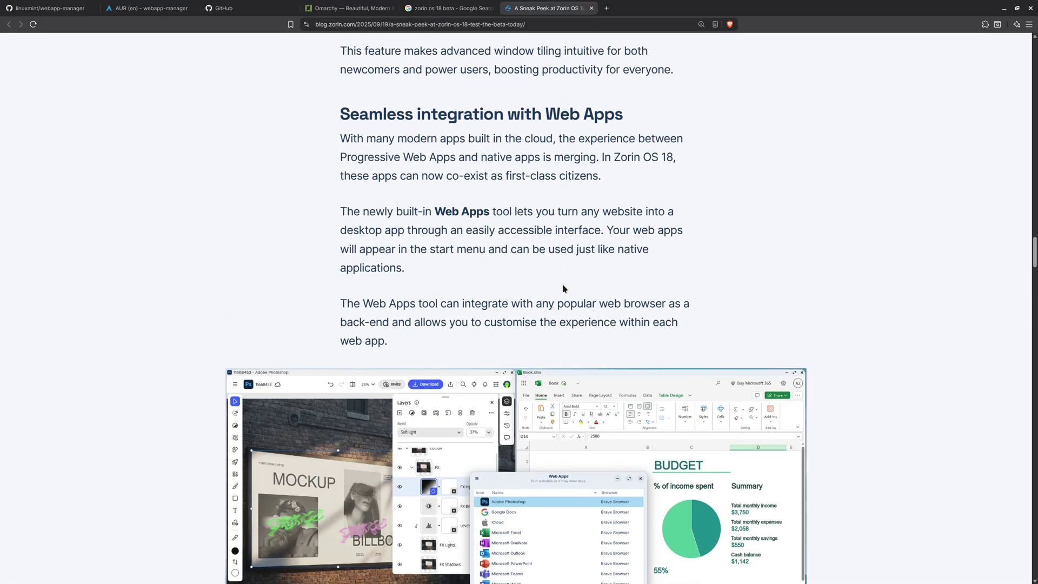
pyautogui.scroll(10, 562, 287)
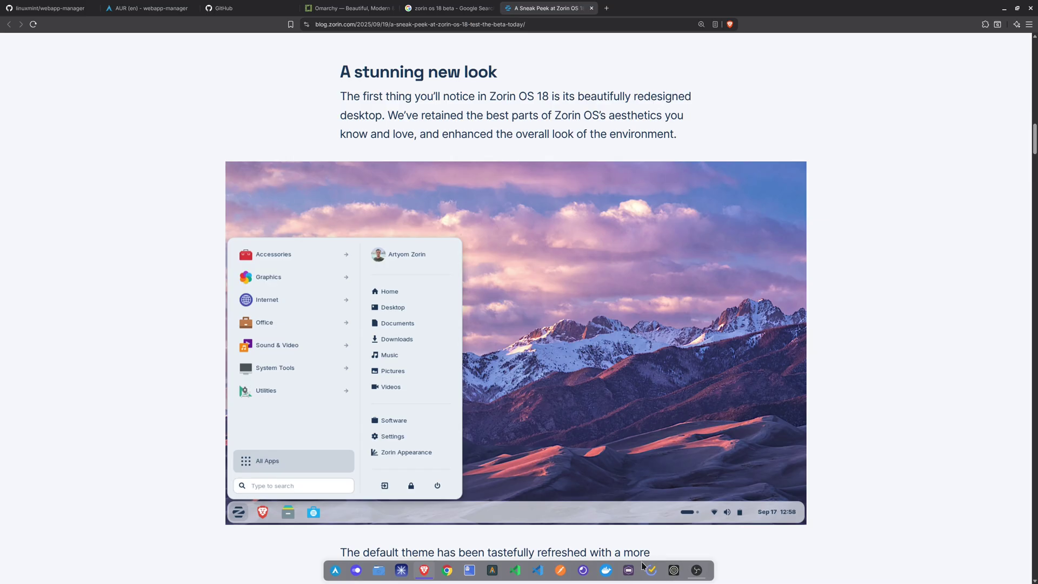
pyautogui.scroll(15, 588, 361)
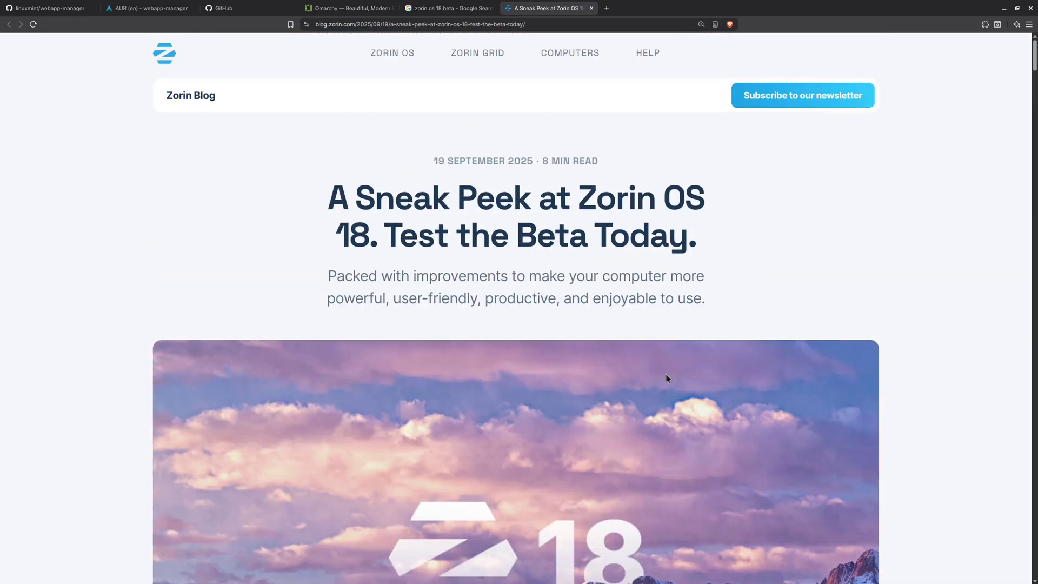